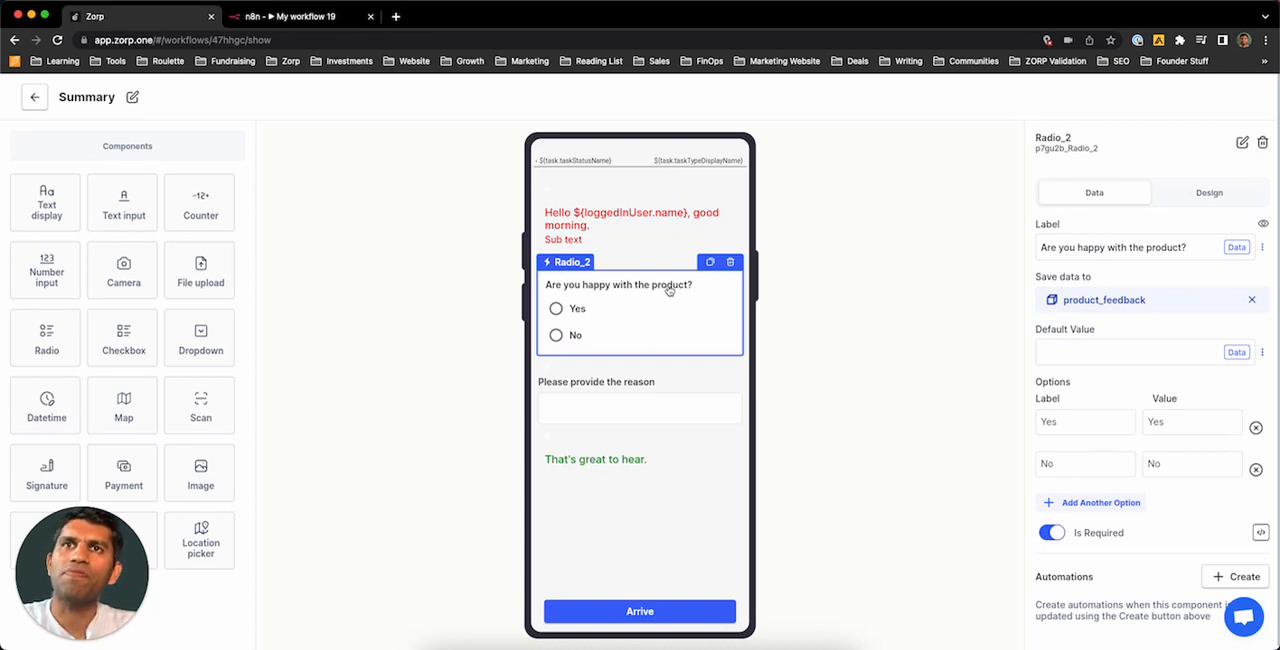
Step: Try the Yes and No answers of the product question and inspect the reason input and the "That's great to hear." text
click(557, 309)
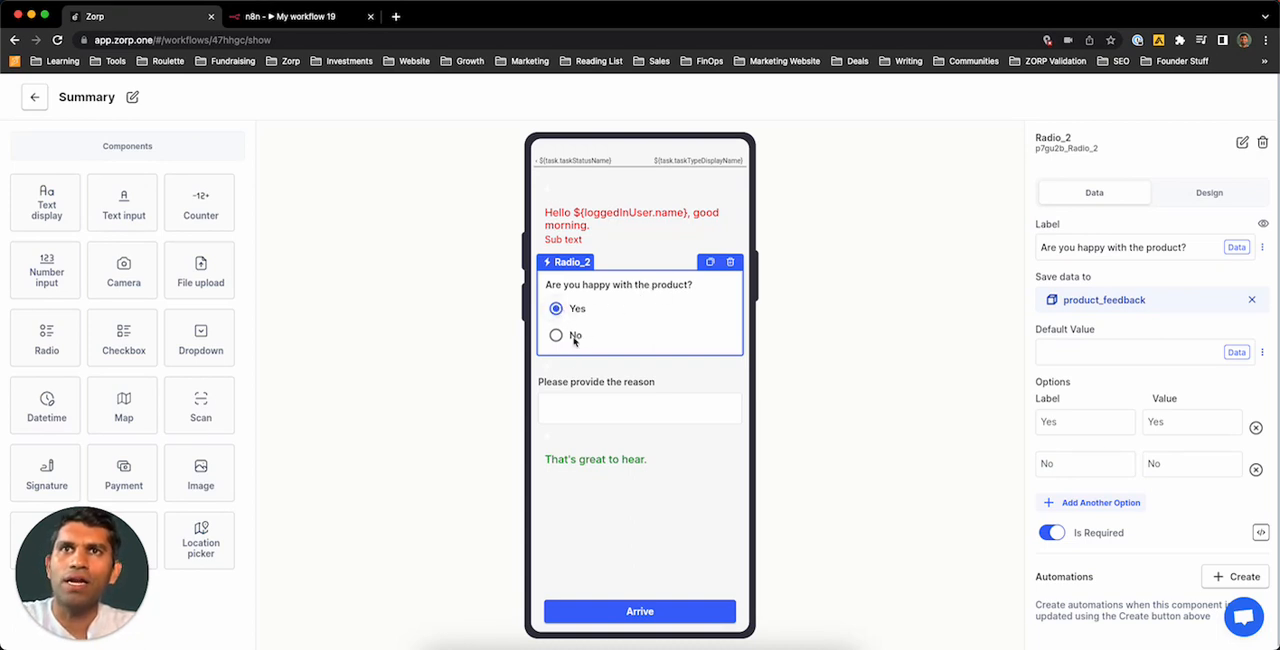
click(556, 335)
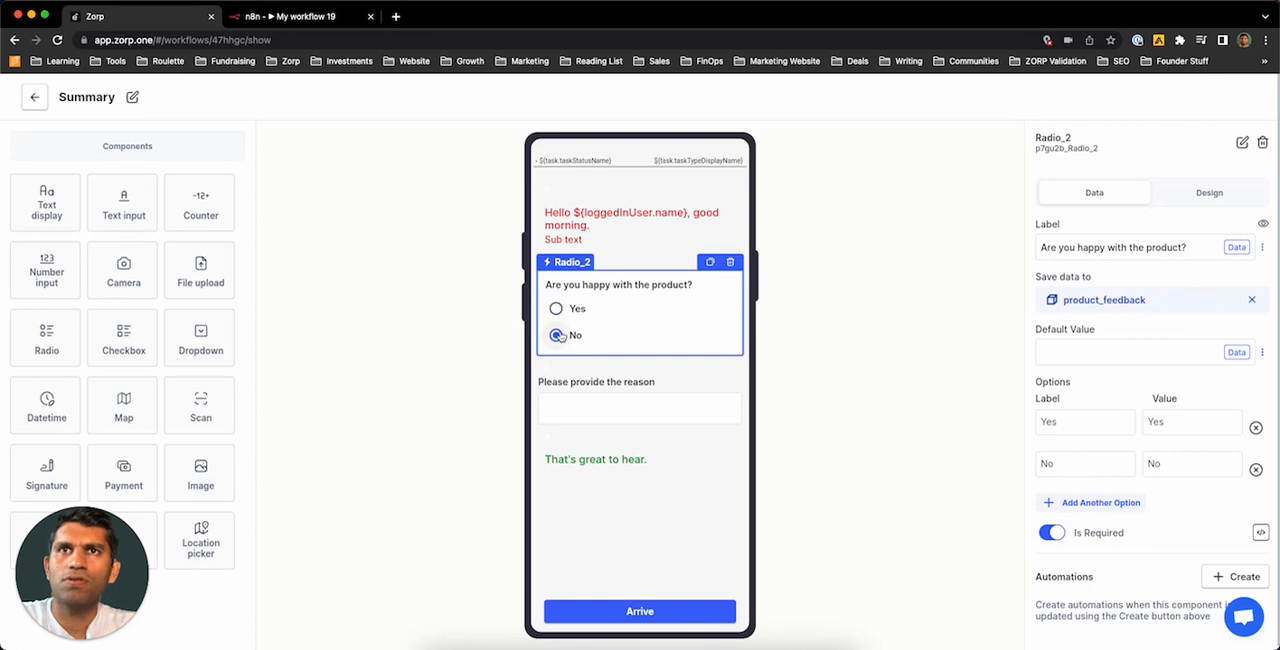
click(628, 382)
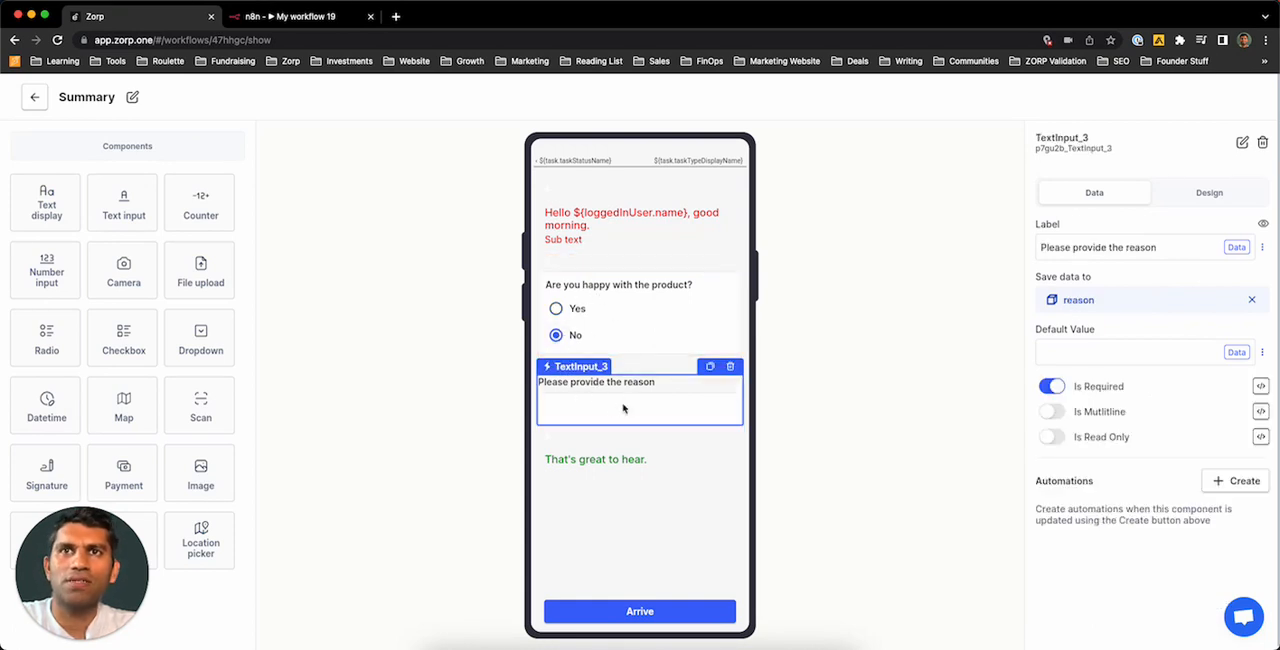
click(556, 308)
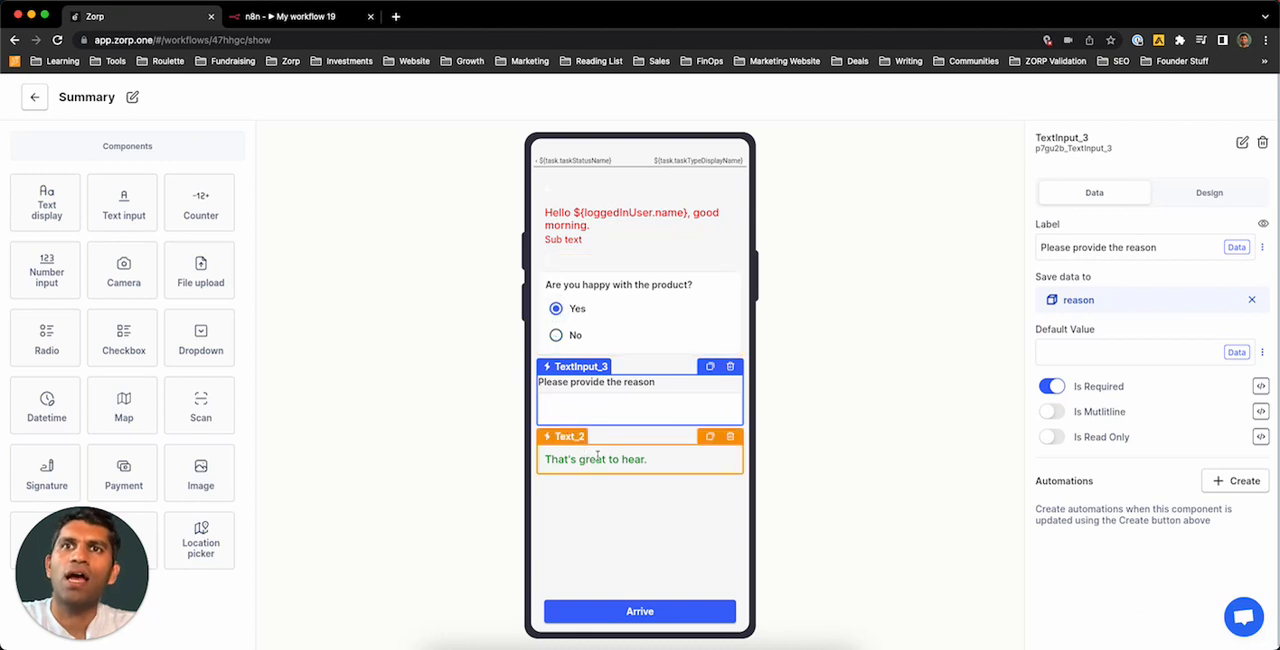
click(566, 449)
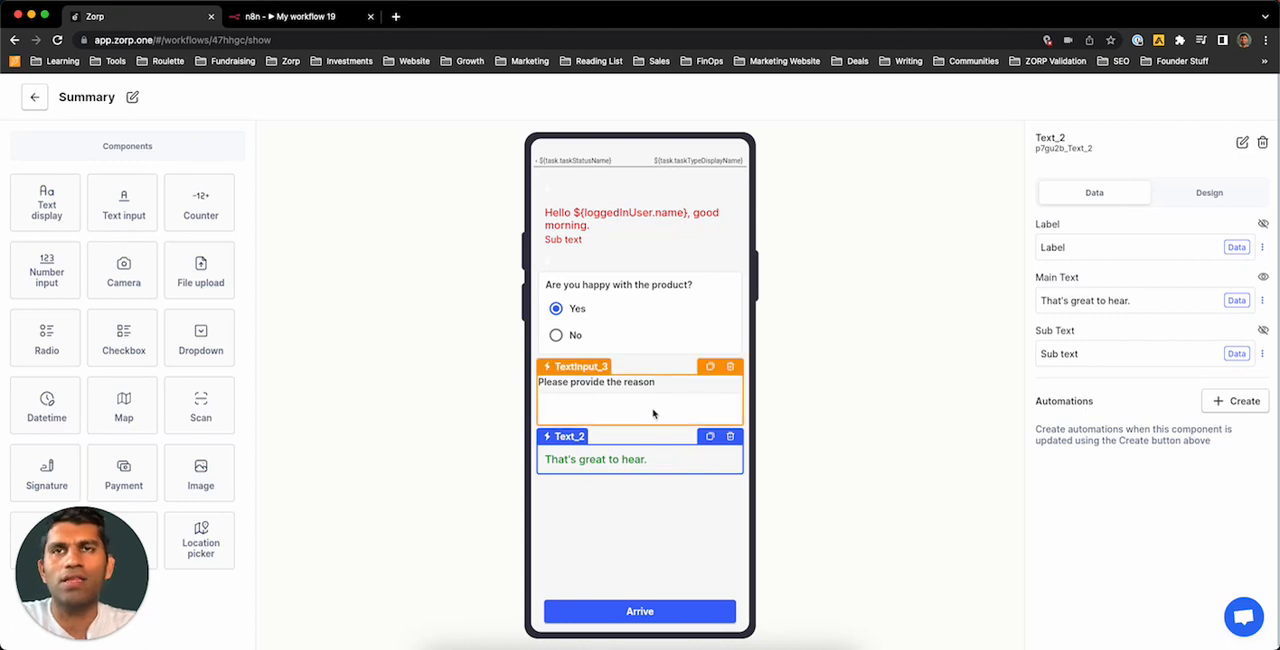
Step: Create a new automation for the "Are you happy with the product?" radio component
click(641, 334)
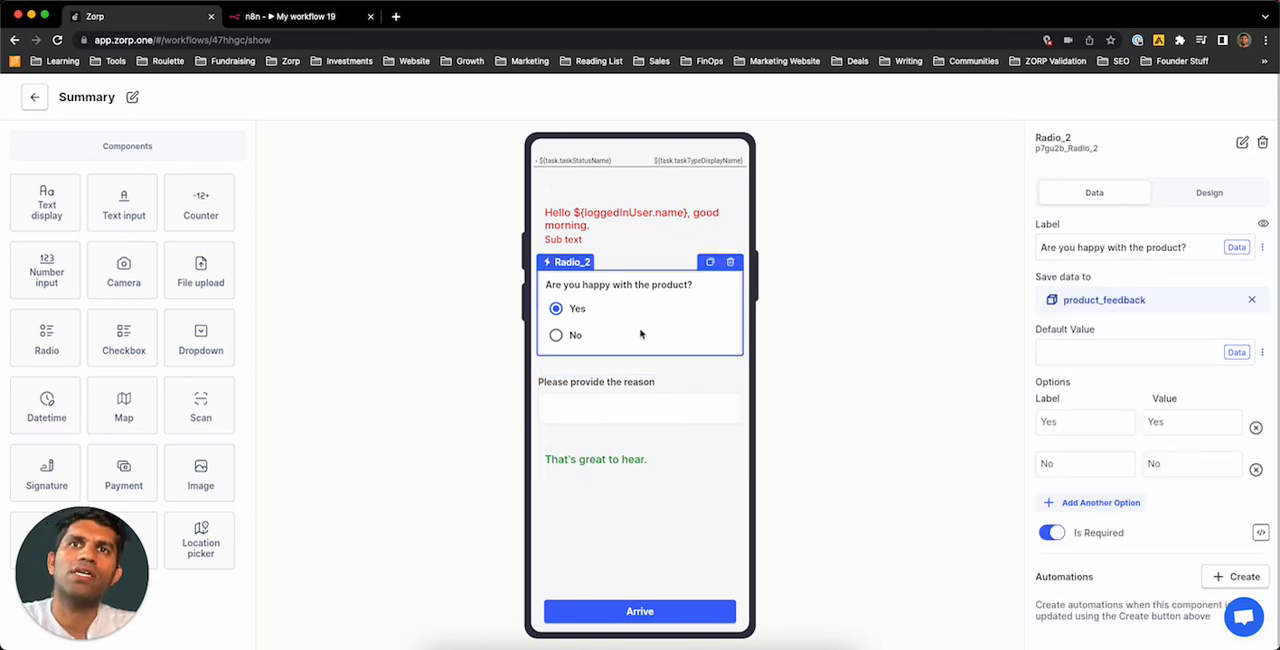
click(1246, 578)
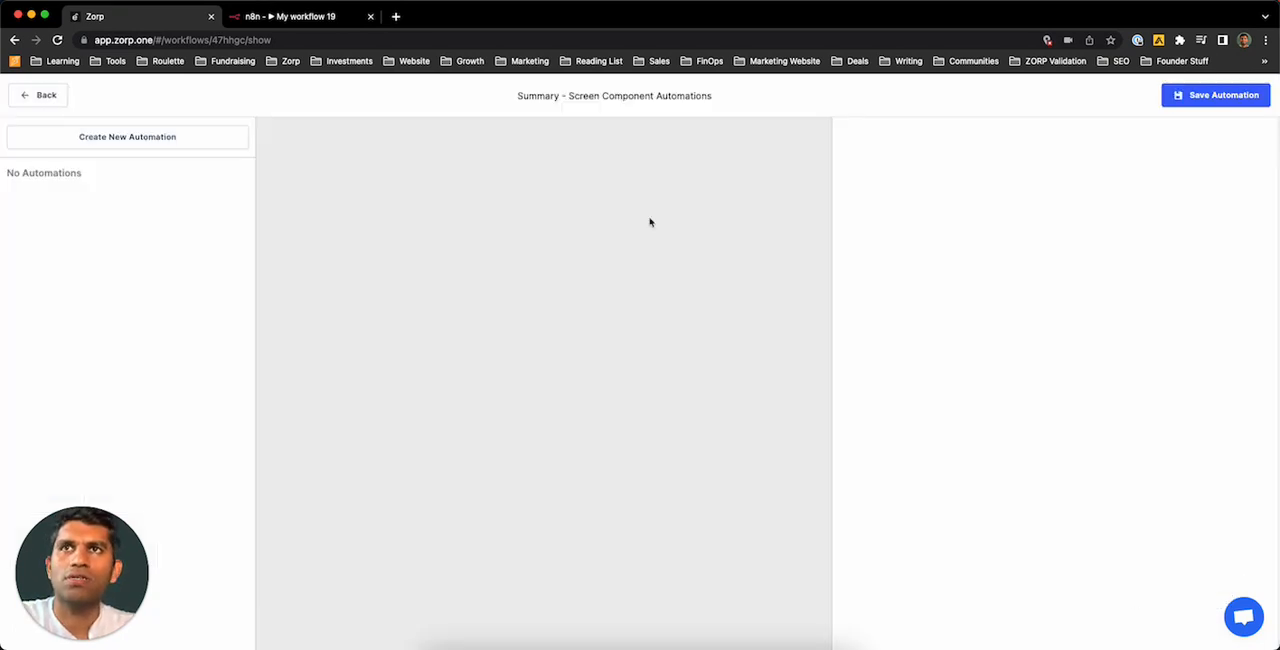
click(148, 138)
Step: Name the automation "Show and hide components when radio is updated." and save the name
click(571, 373)
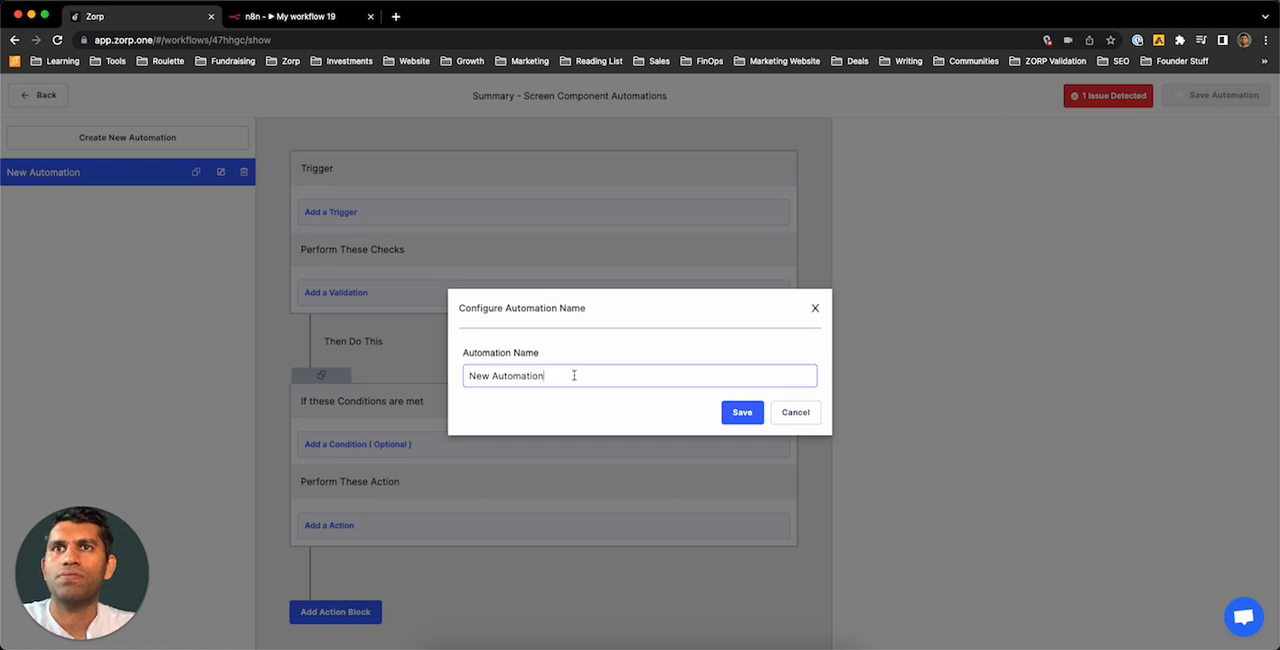
key(super+a)
key(BackSpace)
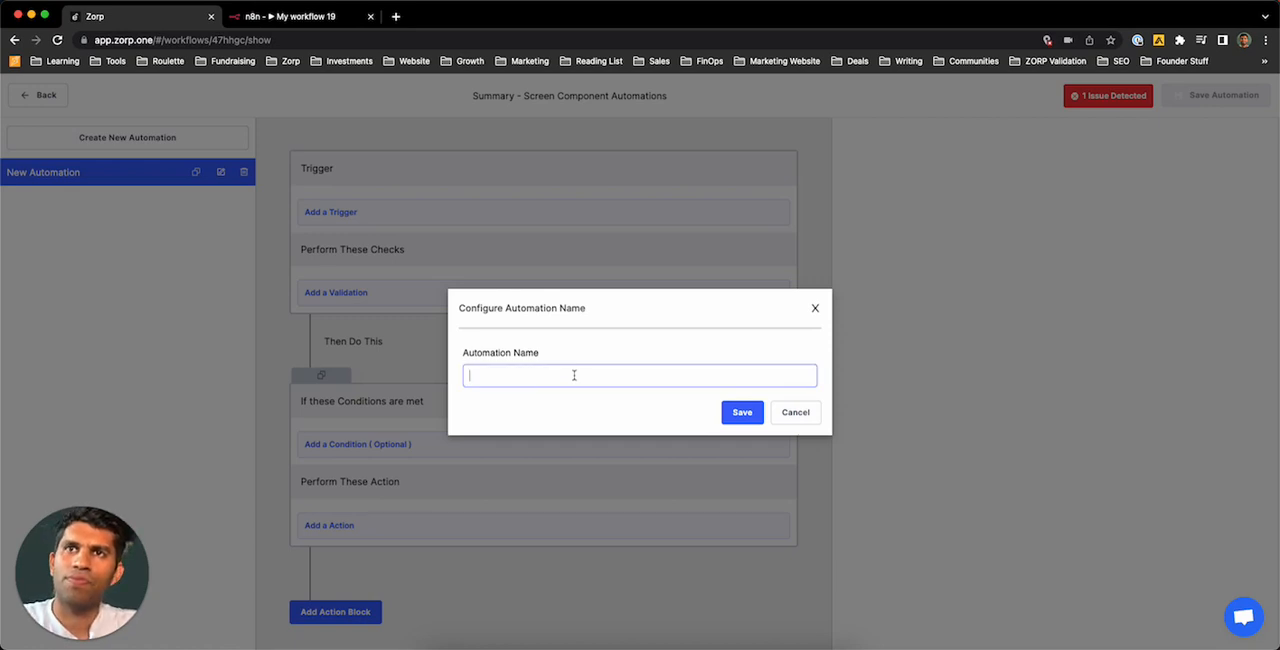
text(Show nad)
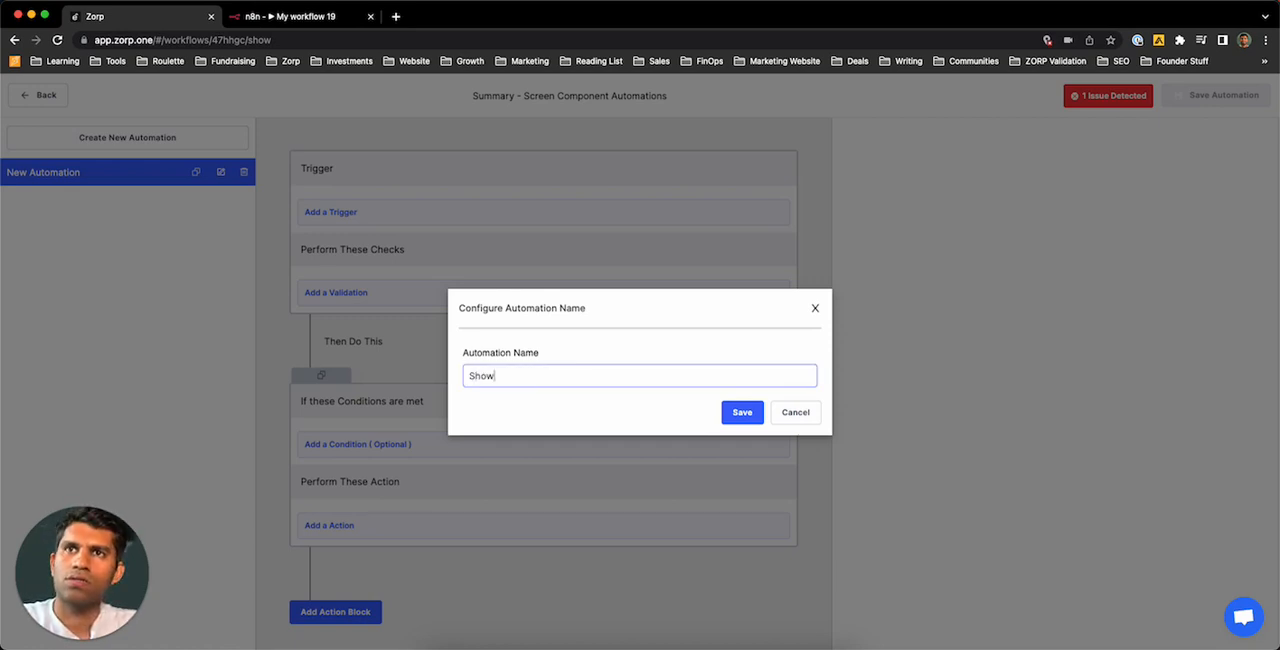
key(BackSpace)
key(BackSpace)
text(and hid)
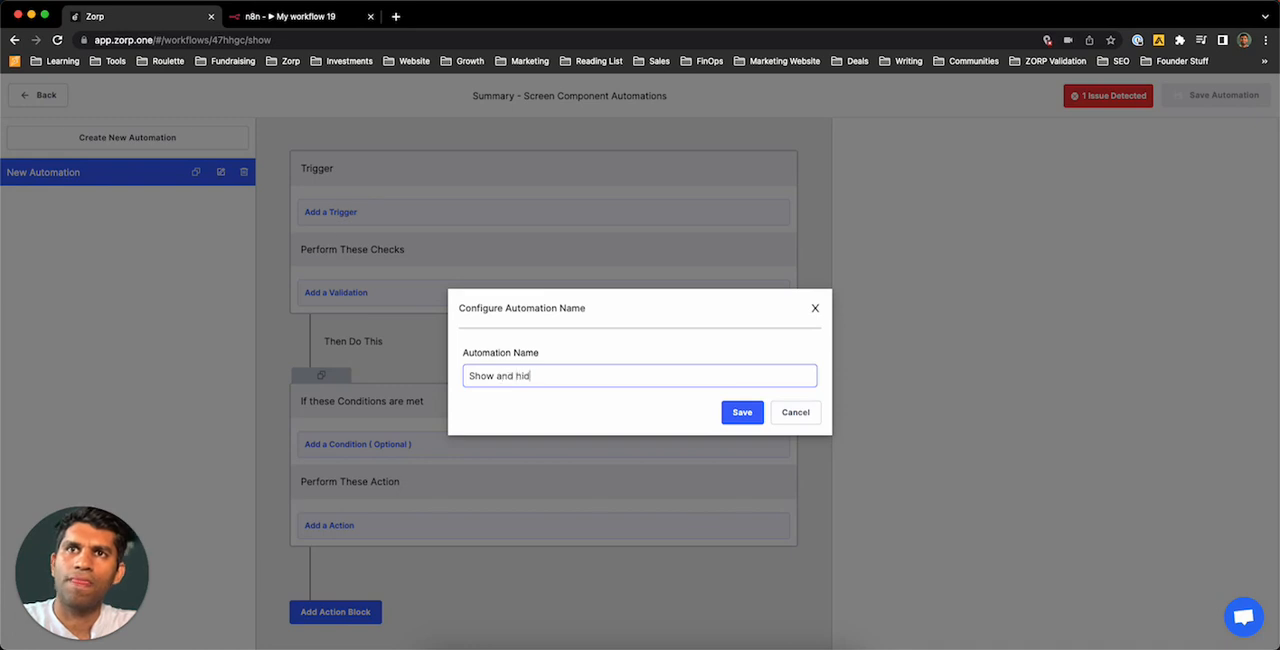
text(e components whe)
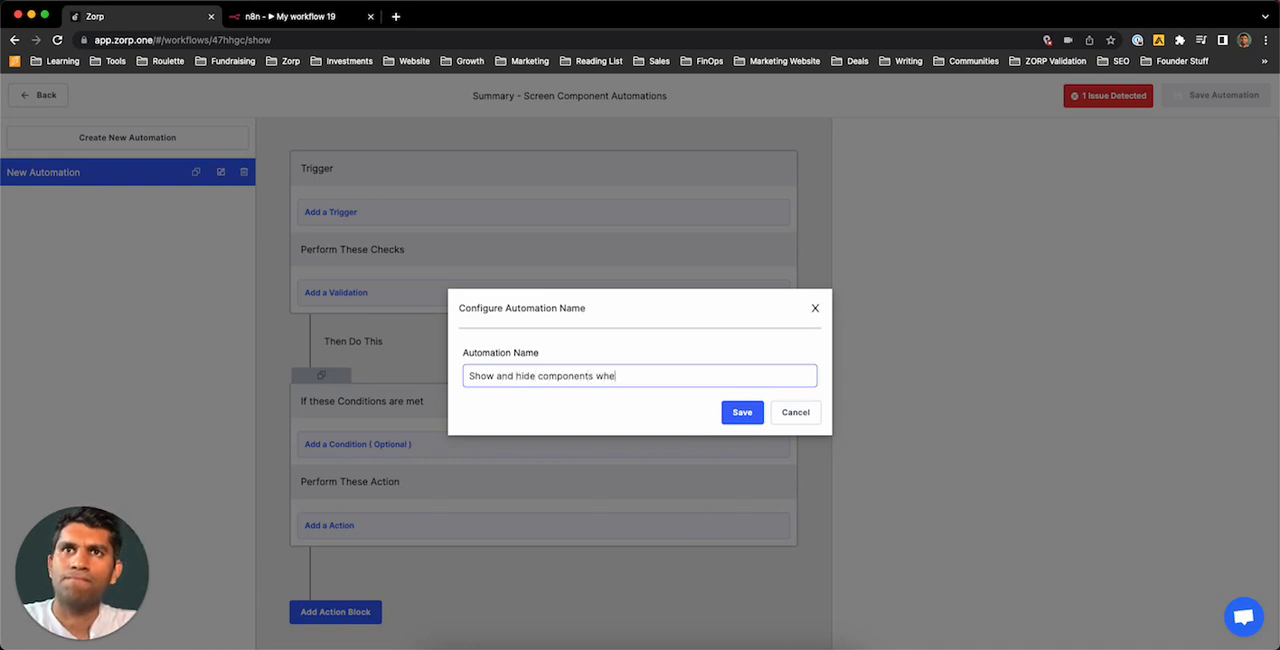
text(n radio is updated.)
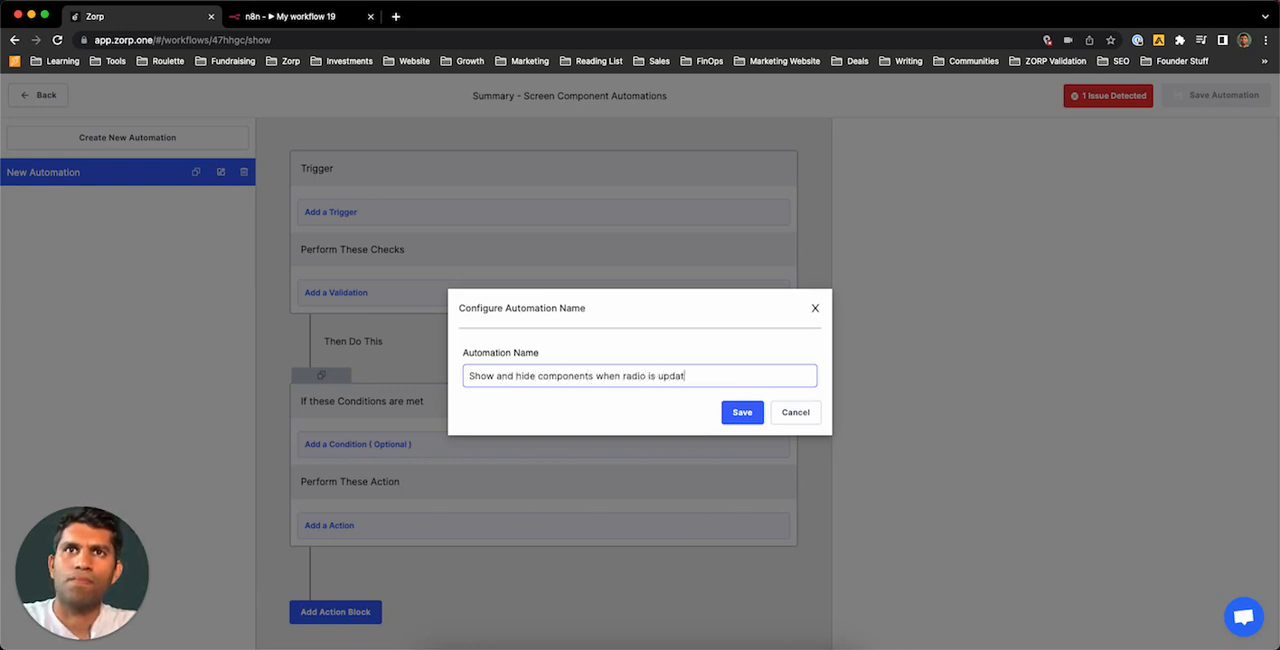
click(742, 412)
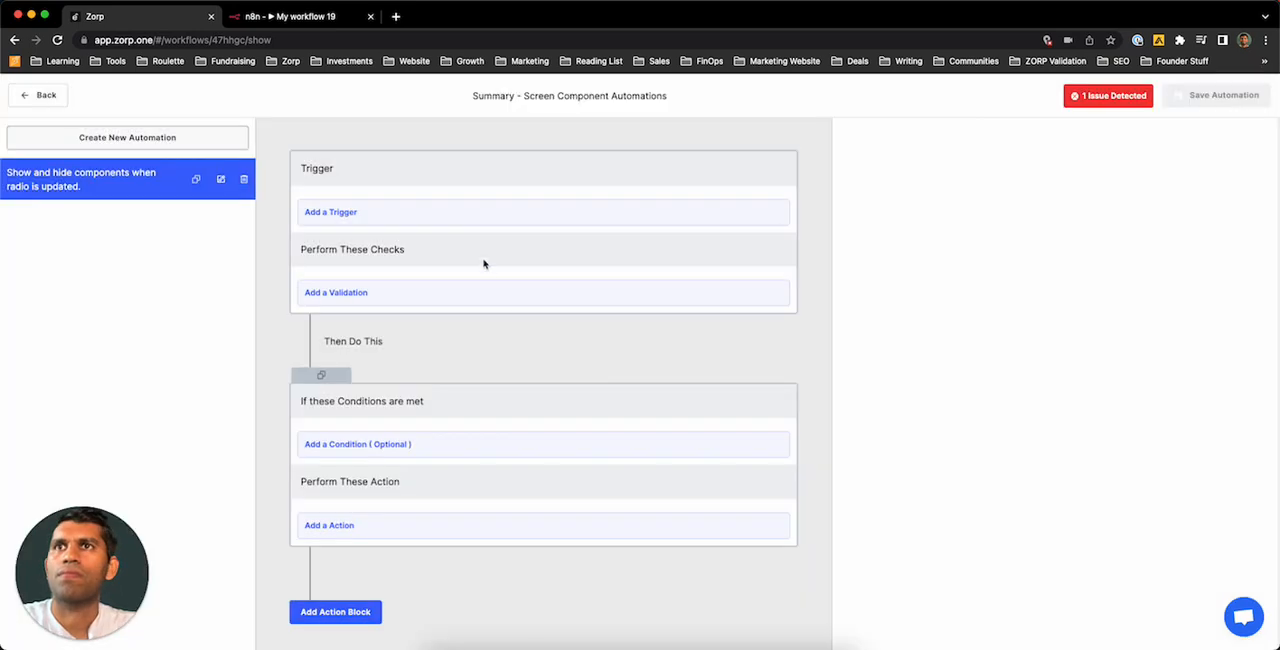
Step: Add a trigger to the automation and name it "Component radio is updated."
click(404, 212)
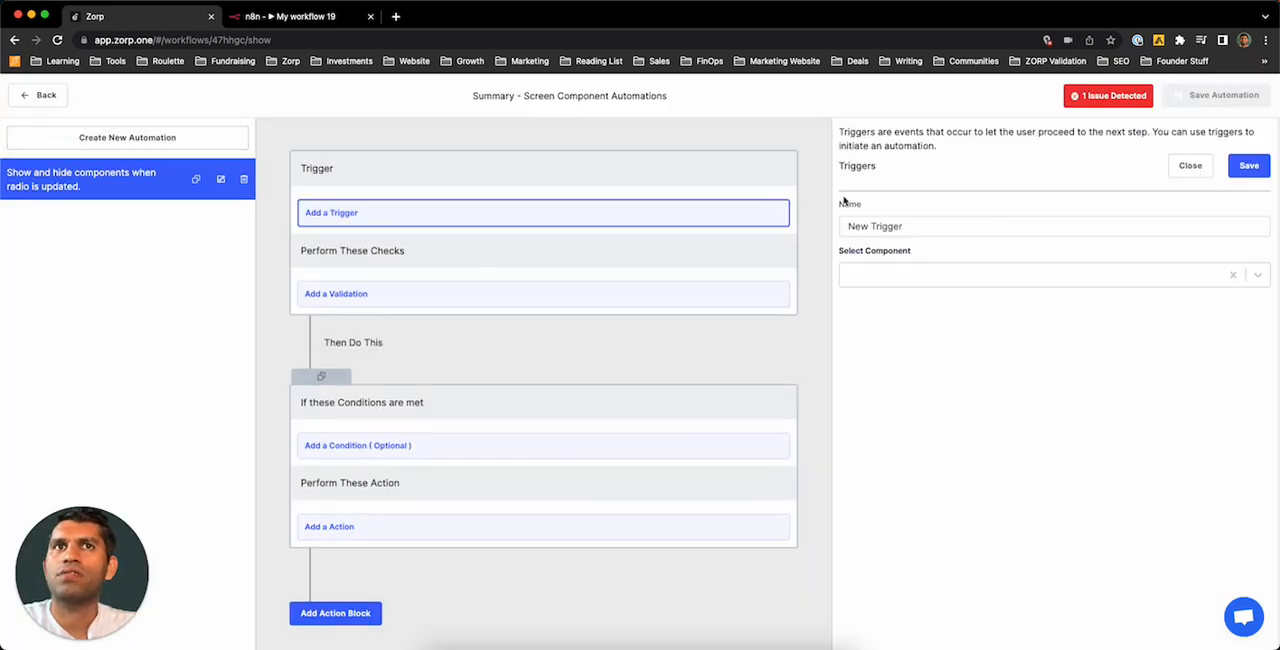
click(935, 226)
key(super+a)
key(BackSpace)
text(Com)
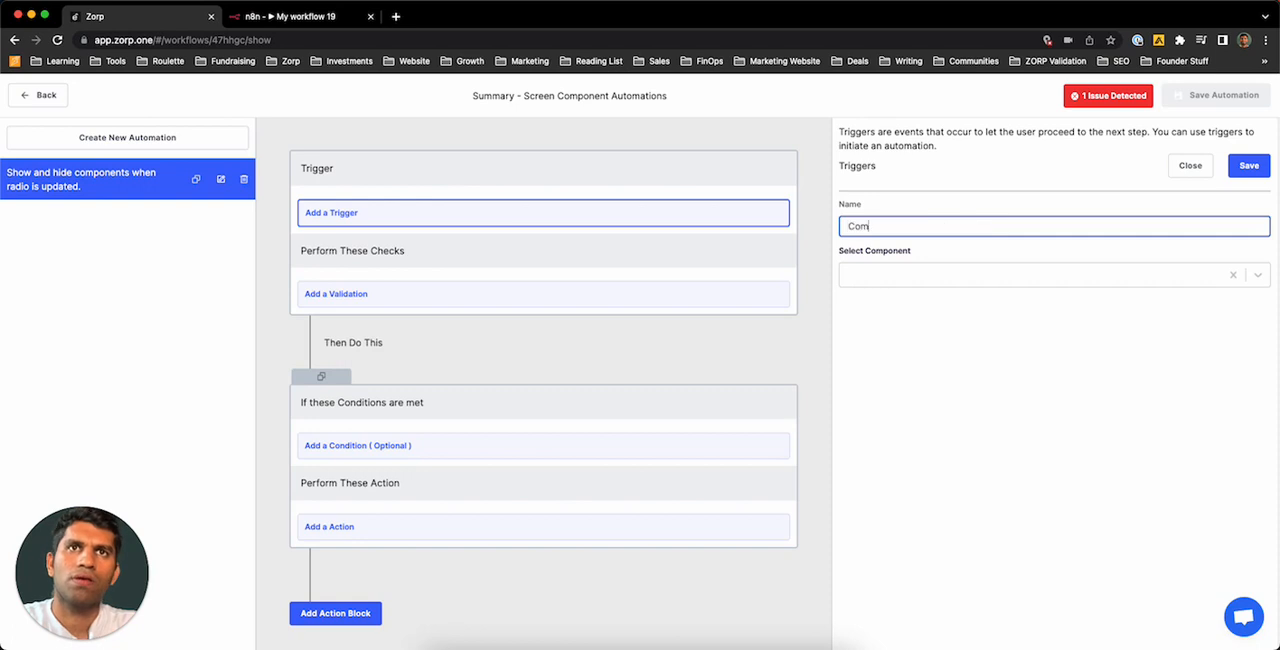
text(ponent radio is )
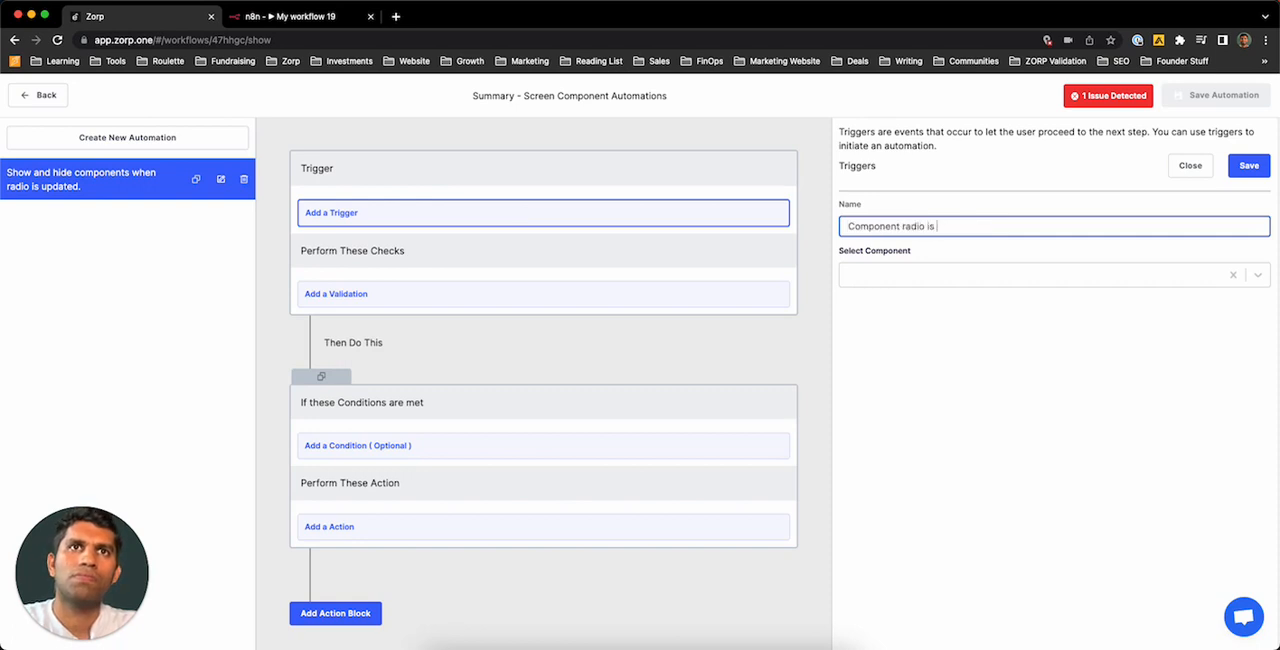
text(updated.)
Step: Set the trigger to fire On Value Change of component p7gu2b_Radio_2 and save it
click(938, 276)
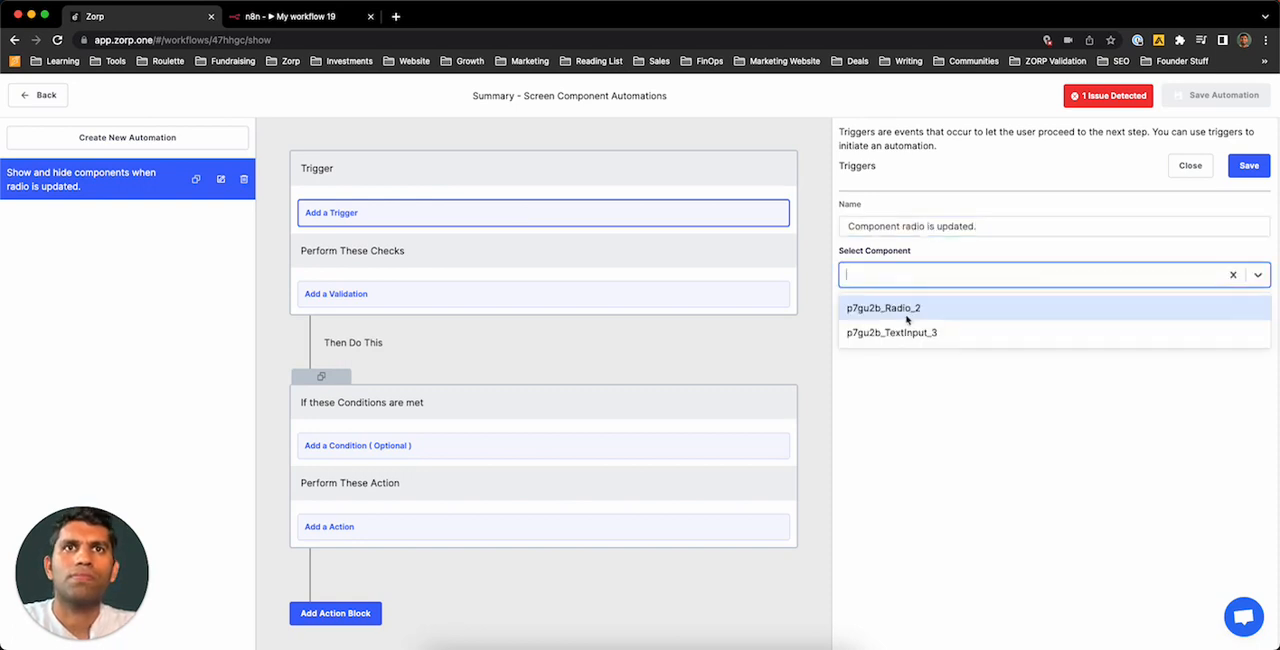
click(929, 310)
click(897, 323)
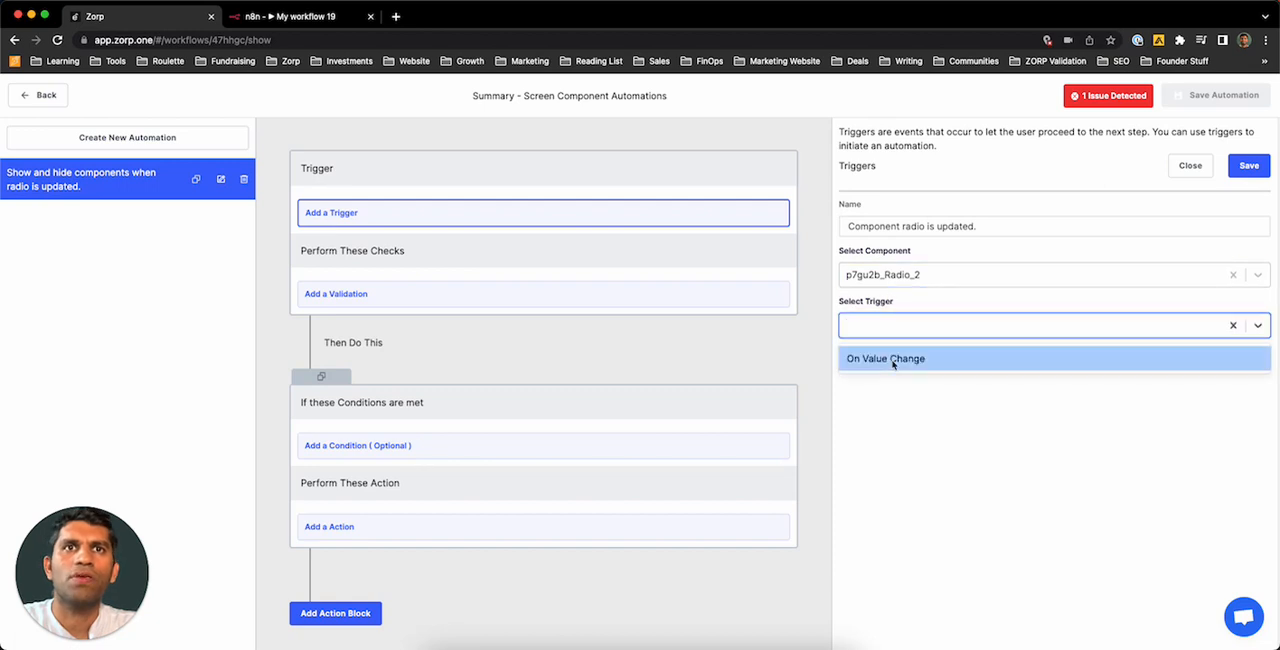
click(892, 362)
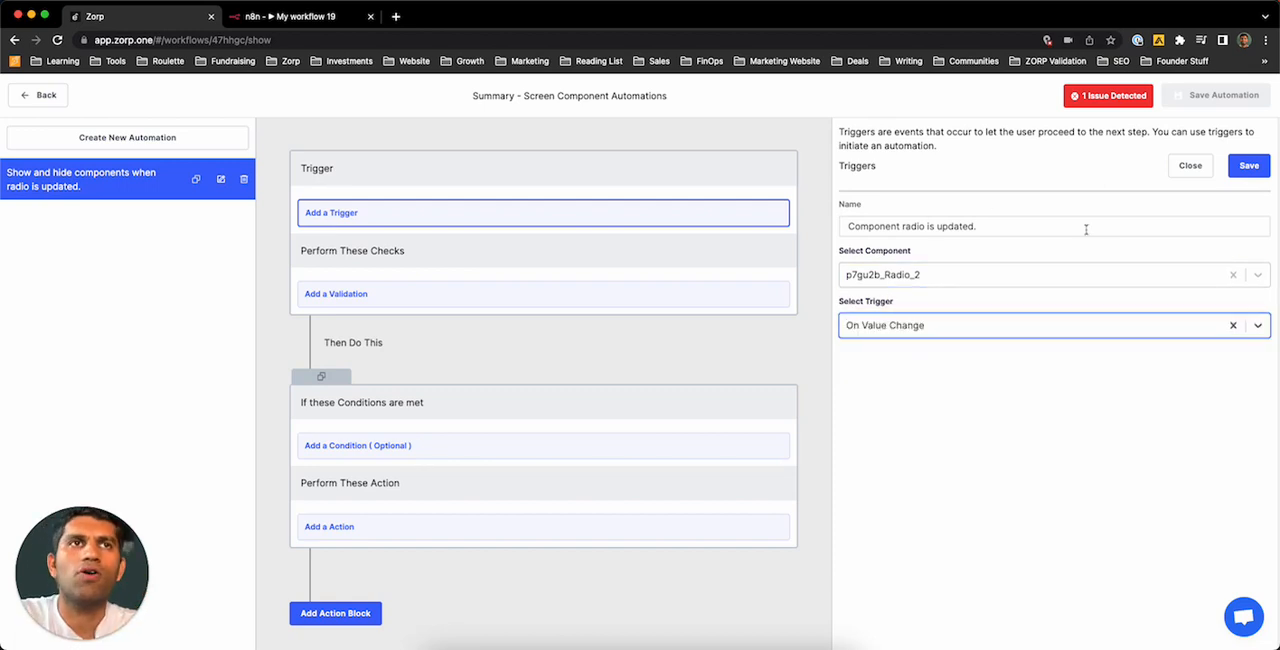
click(1249, 165)
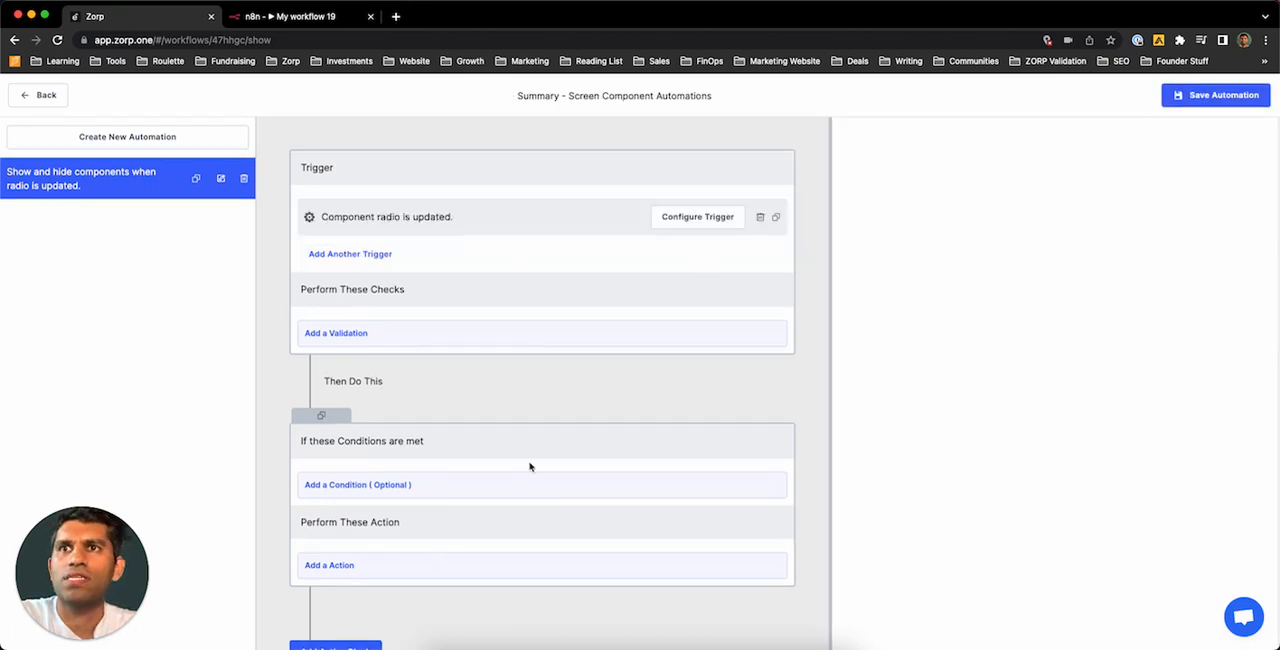
Step: Add an App Component Condition to the action block and name it "value is Yes"
scroll(530, 462, down, 1)
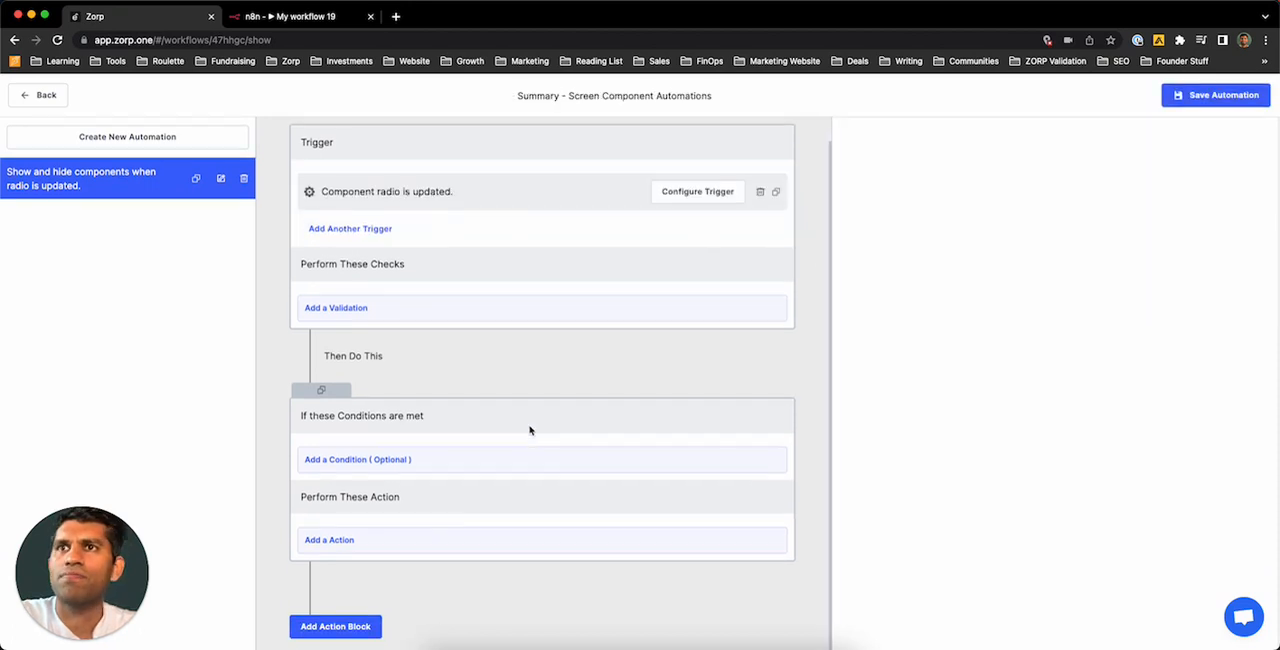
click(443, 457)
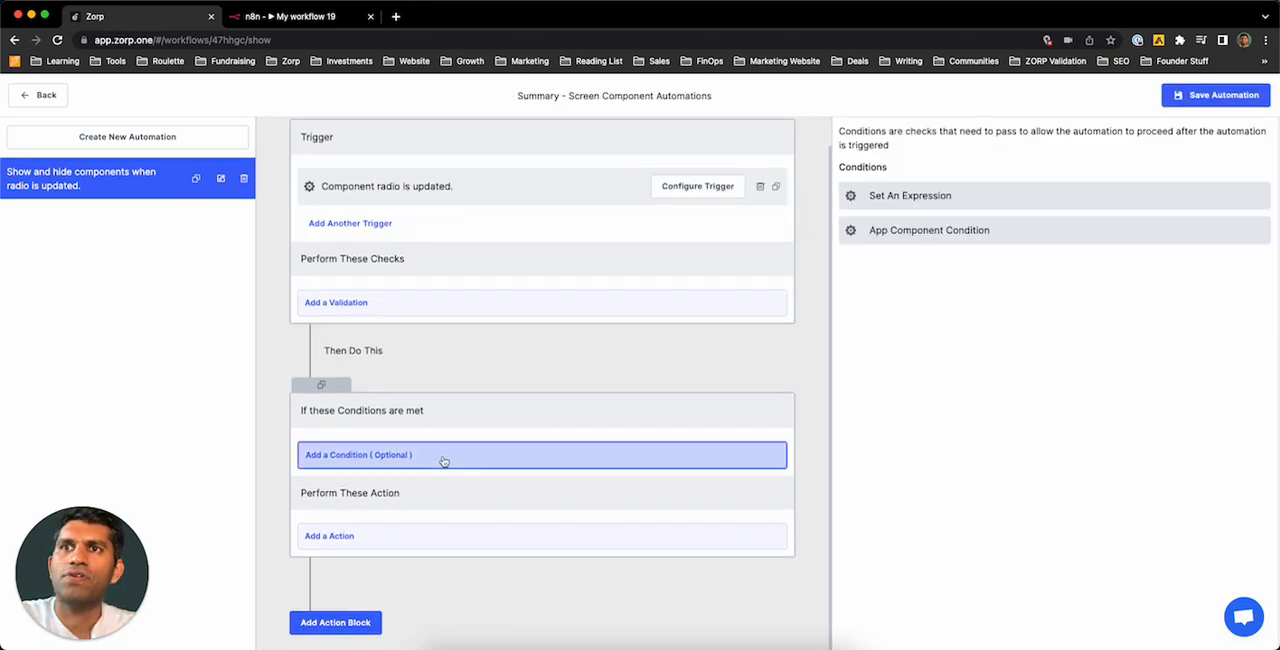
click(994, 236)
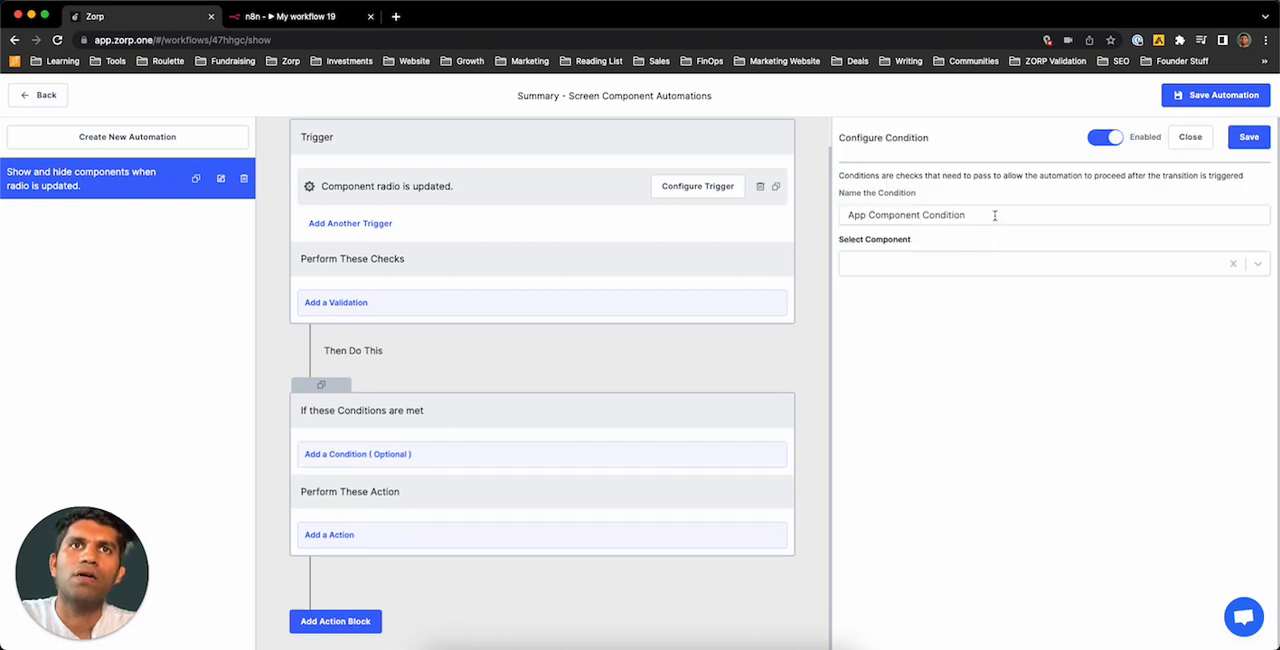
click(994, 215)
key(super+a)
key(BackSpace)
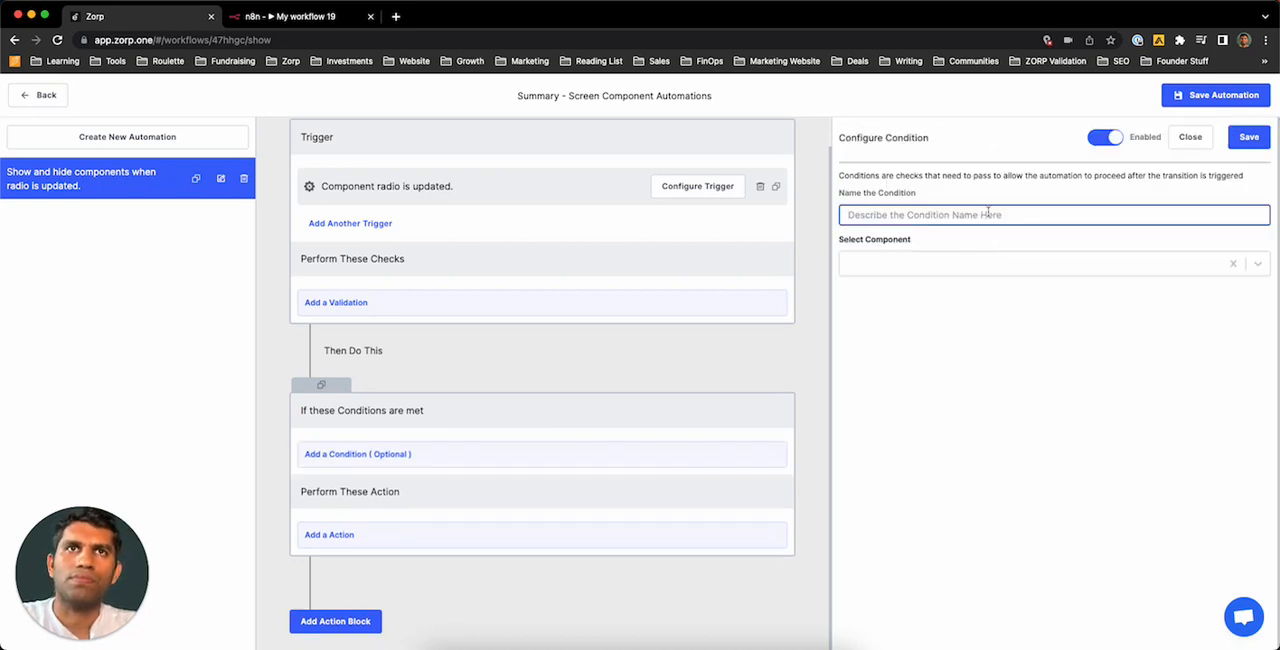
text(val)
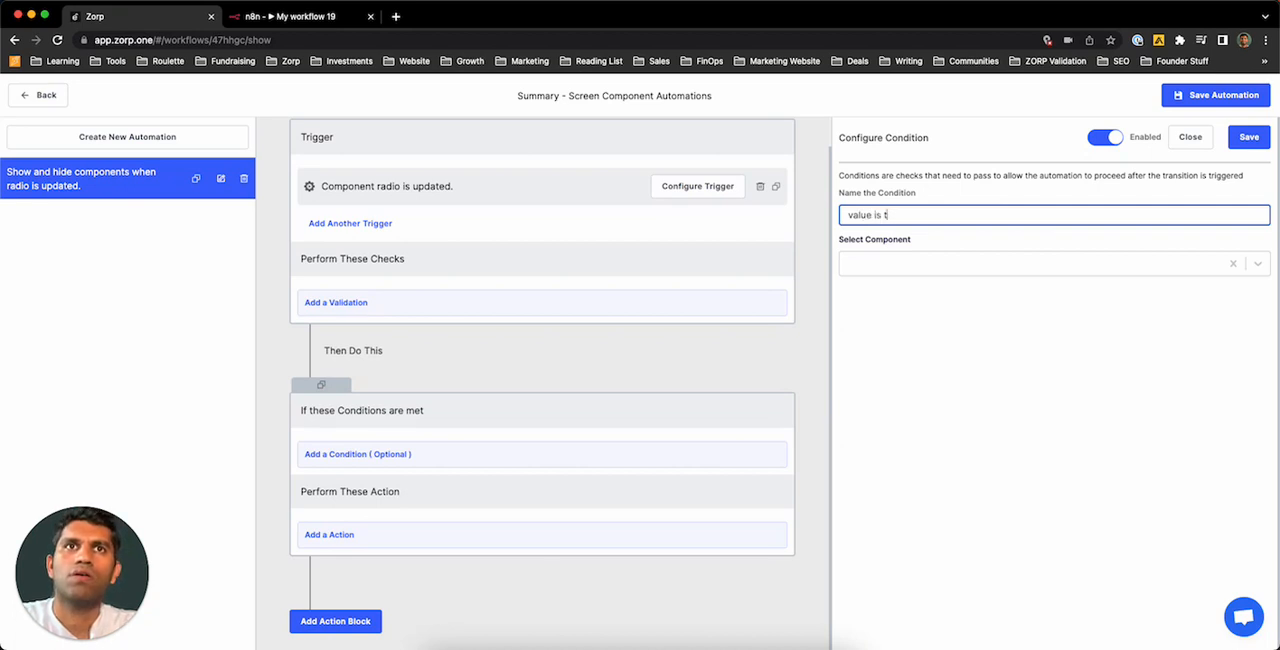
text(ue is Yes)
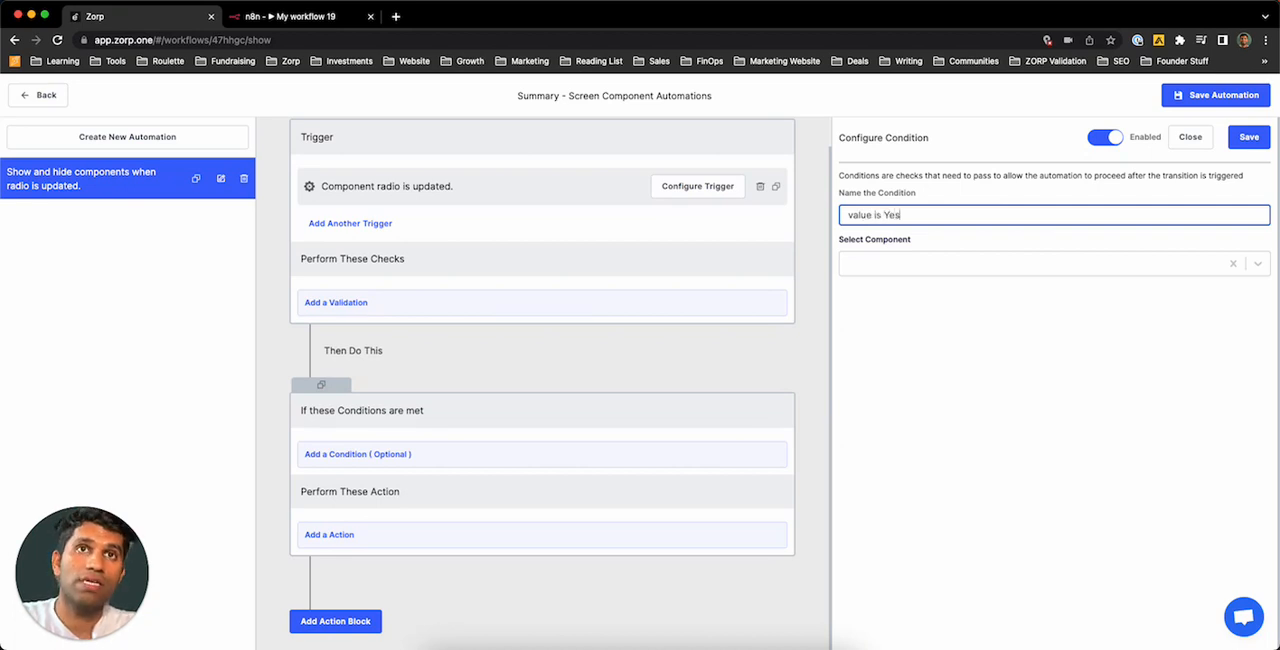
Step: Configure the condition so that Radio_2's value Equals Yes, and save it
click(1000, 268)
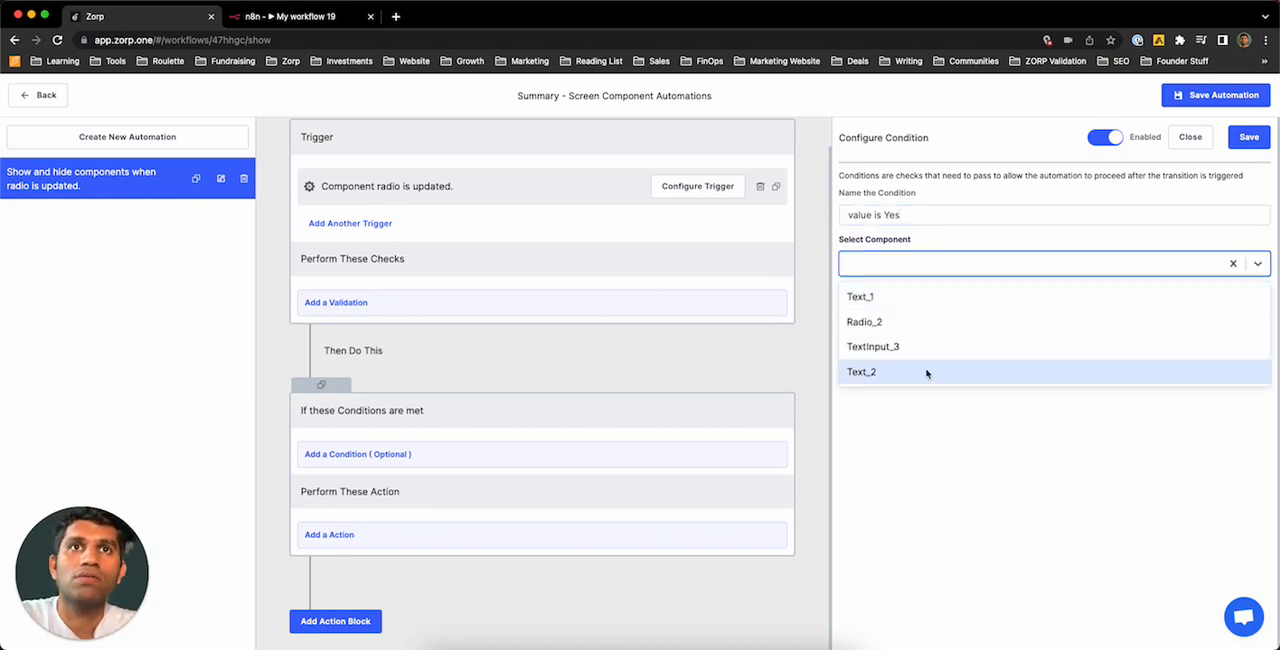
click(908, 322)
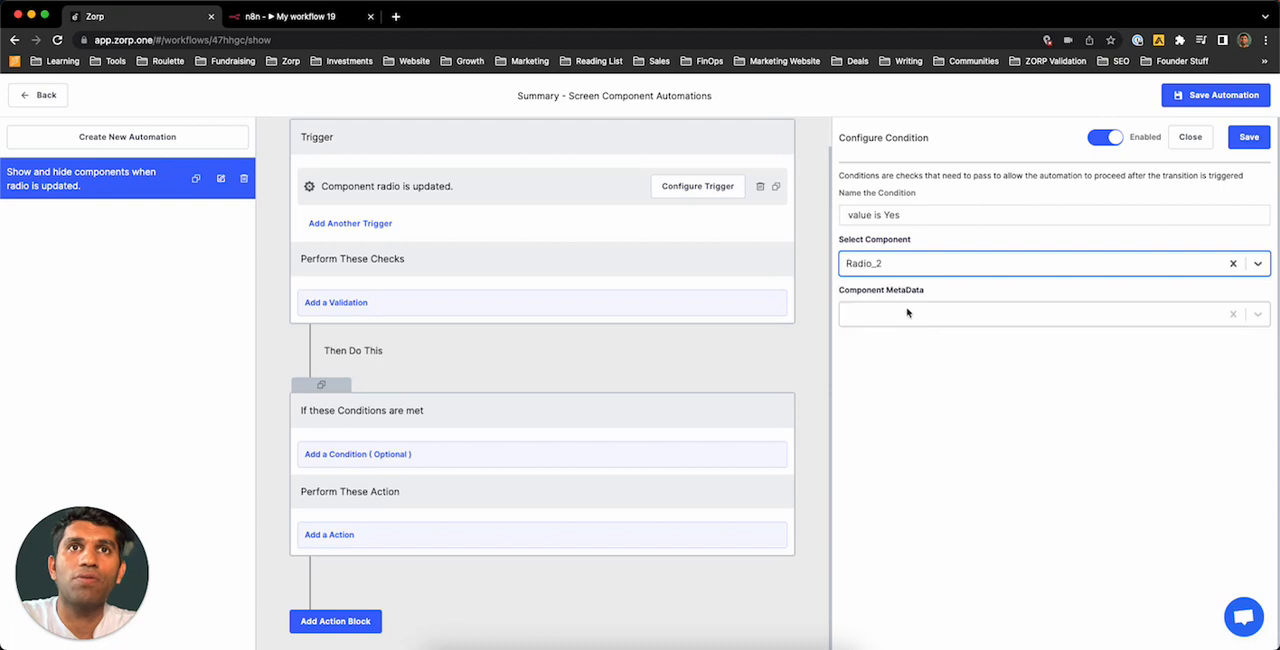
click(906, 316)
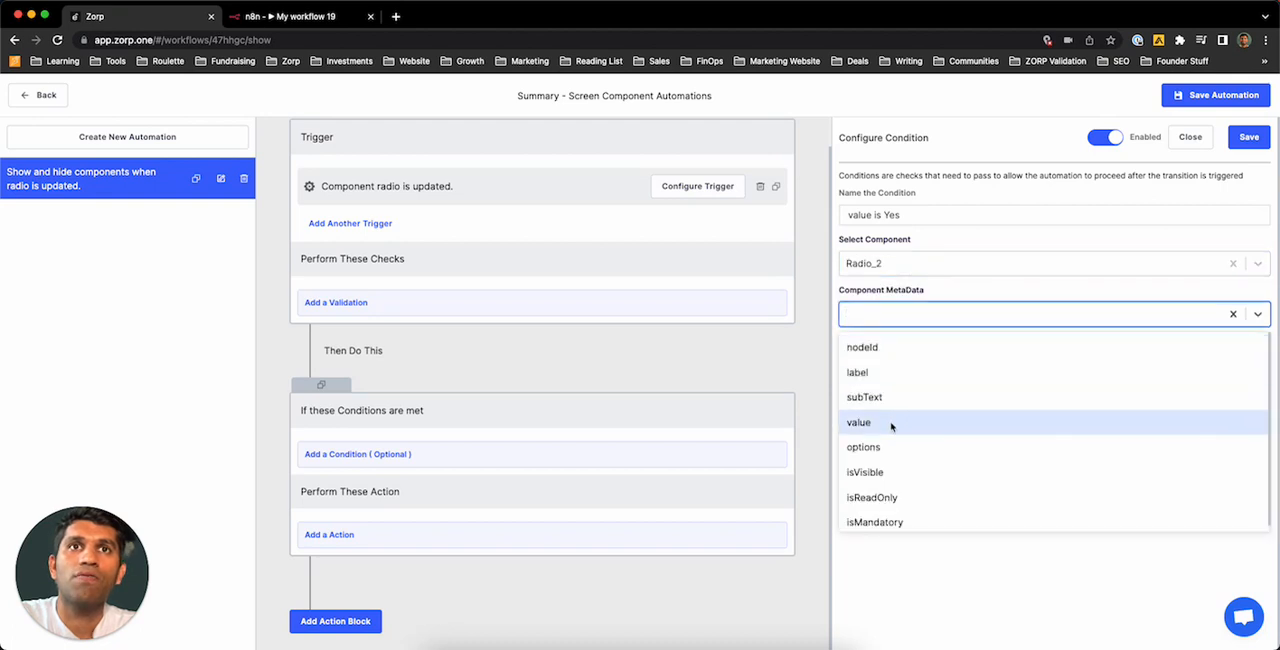
click(891, 425)
click(909, 362)
click(900, 404)
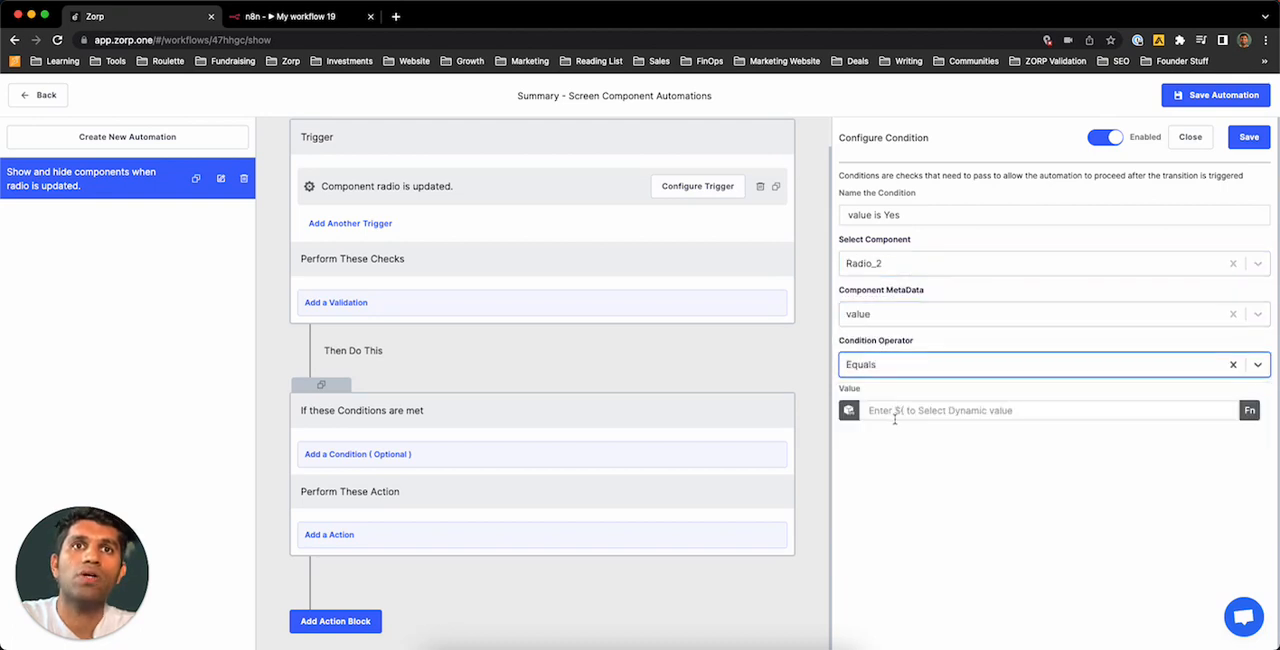
click(895, 414)
text(Yes)
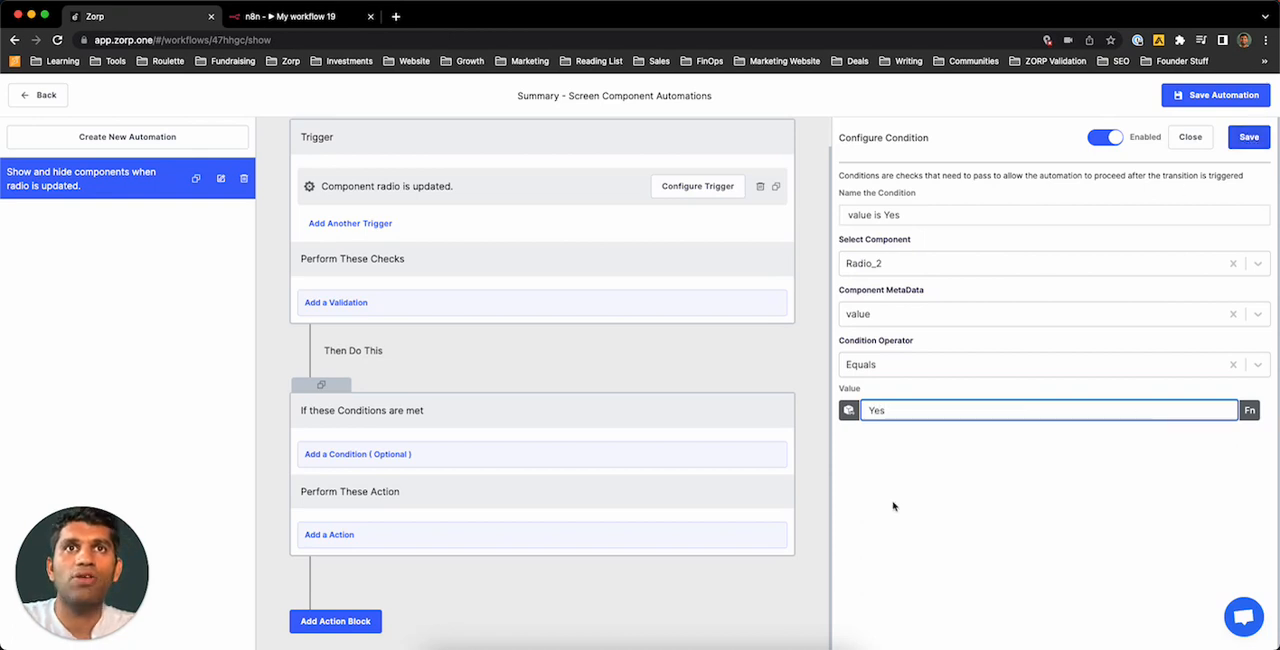
click(1240, 137)
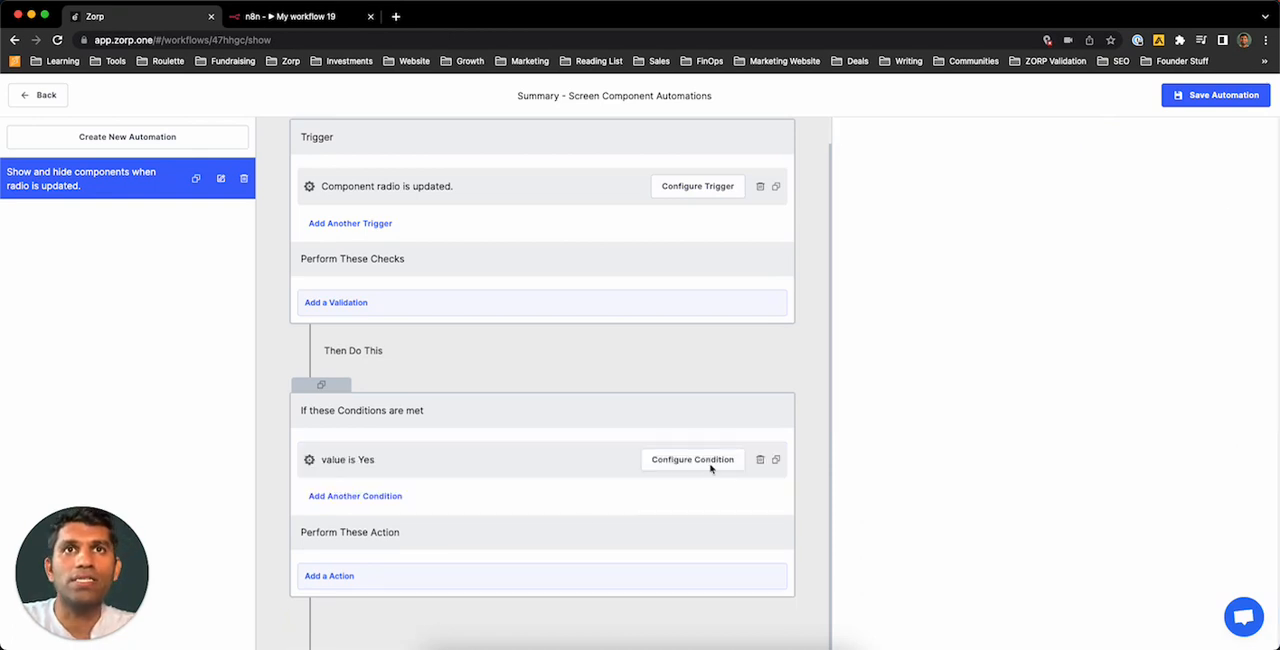
Step: Add an App Component Update action to the "value is Yes" block and name it "Show success text"
click(438, 576)
click(897, 300)
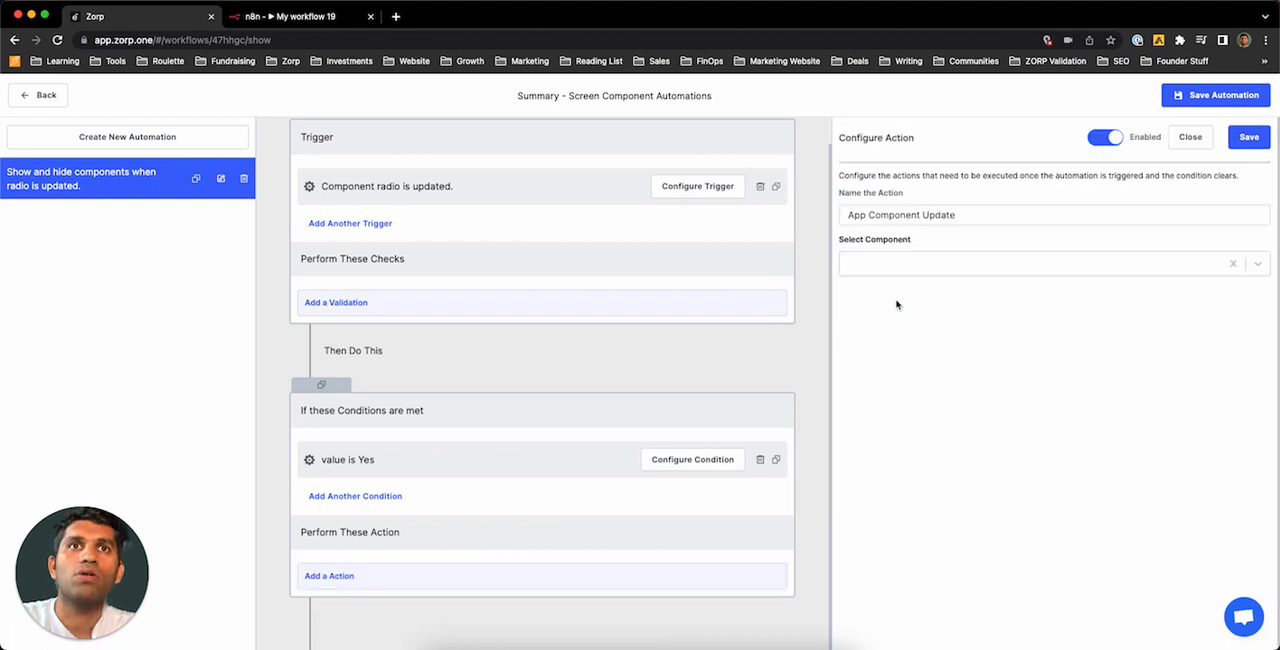
click(964, 265)
click(972, 214)
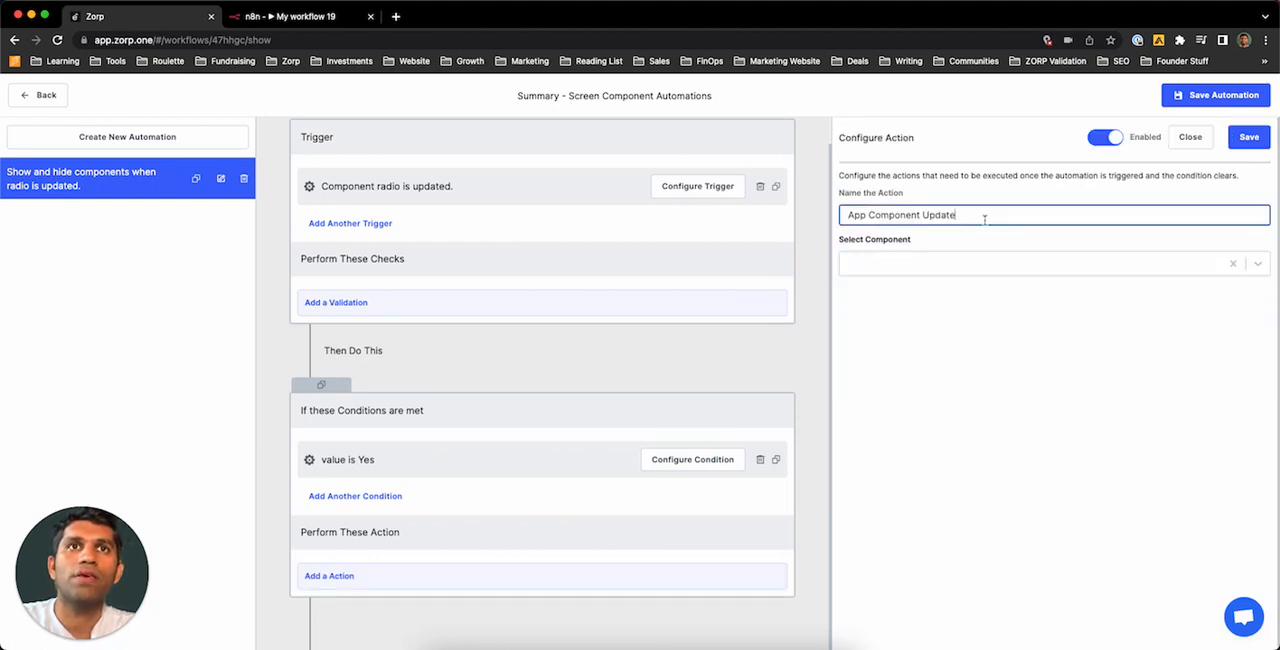
key(ctrl+a)
key(BackSpace)
text(Show)
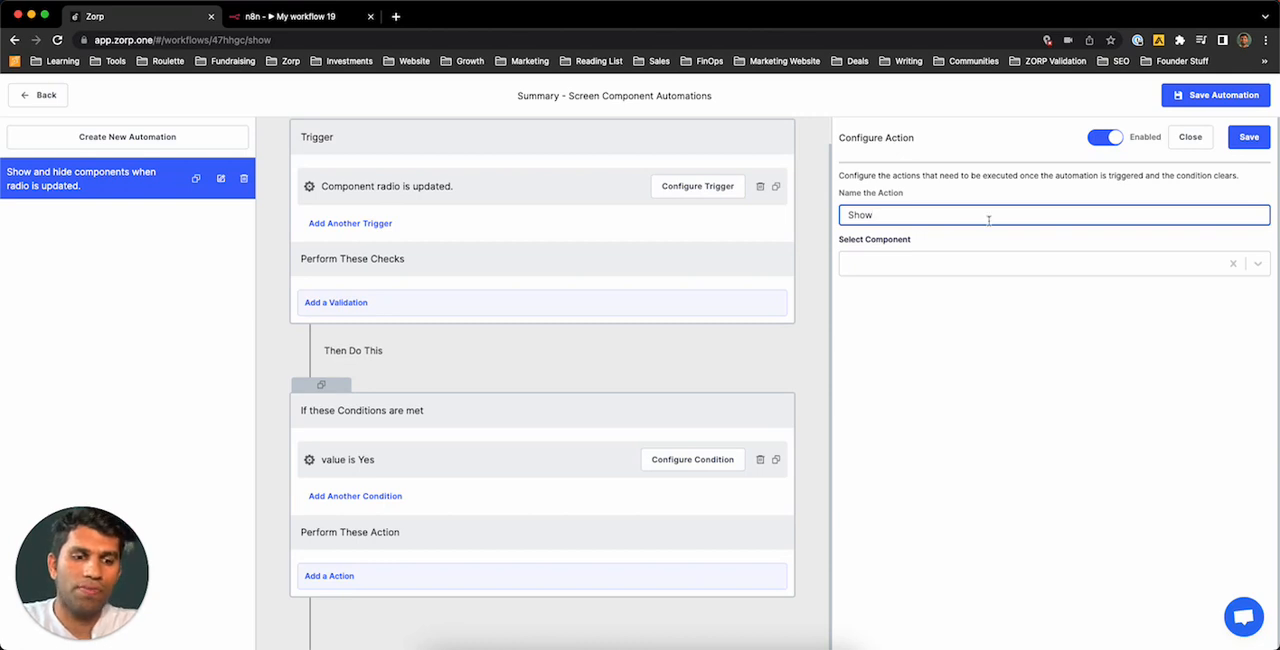
text( g)
text(uccess text)
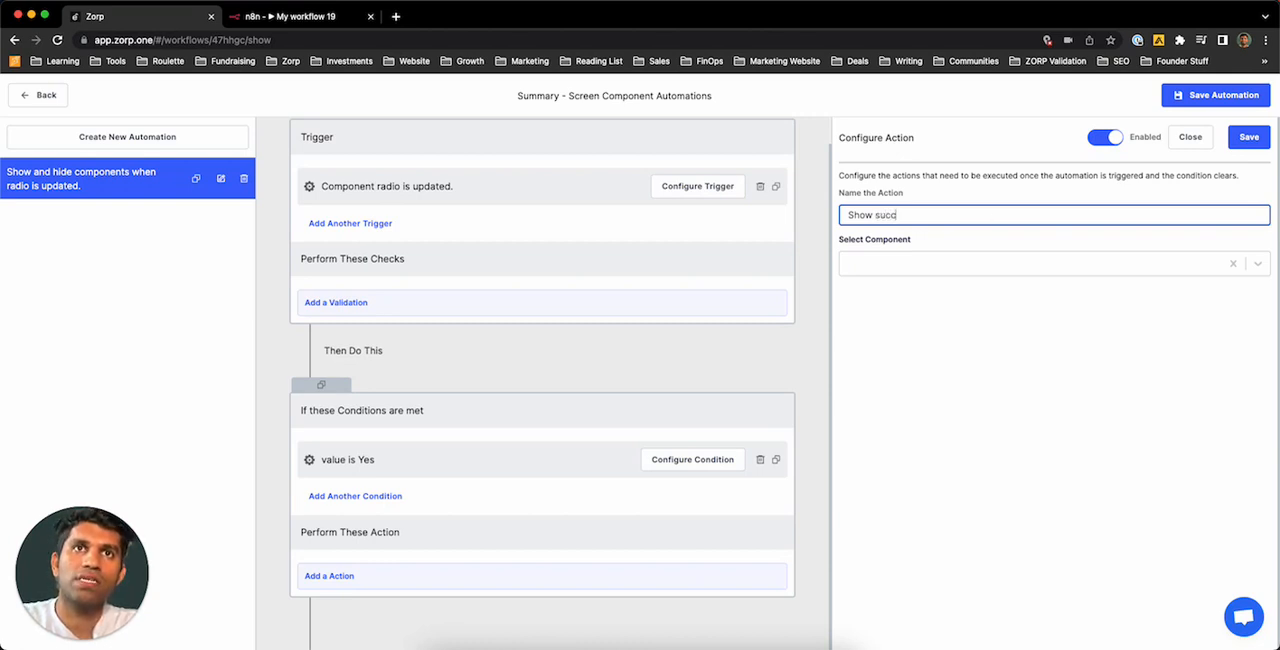
Step: Configure the action to set Text_2's isVisible to True, and save it
click(995, 264)
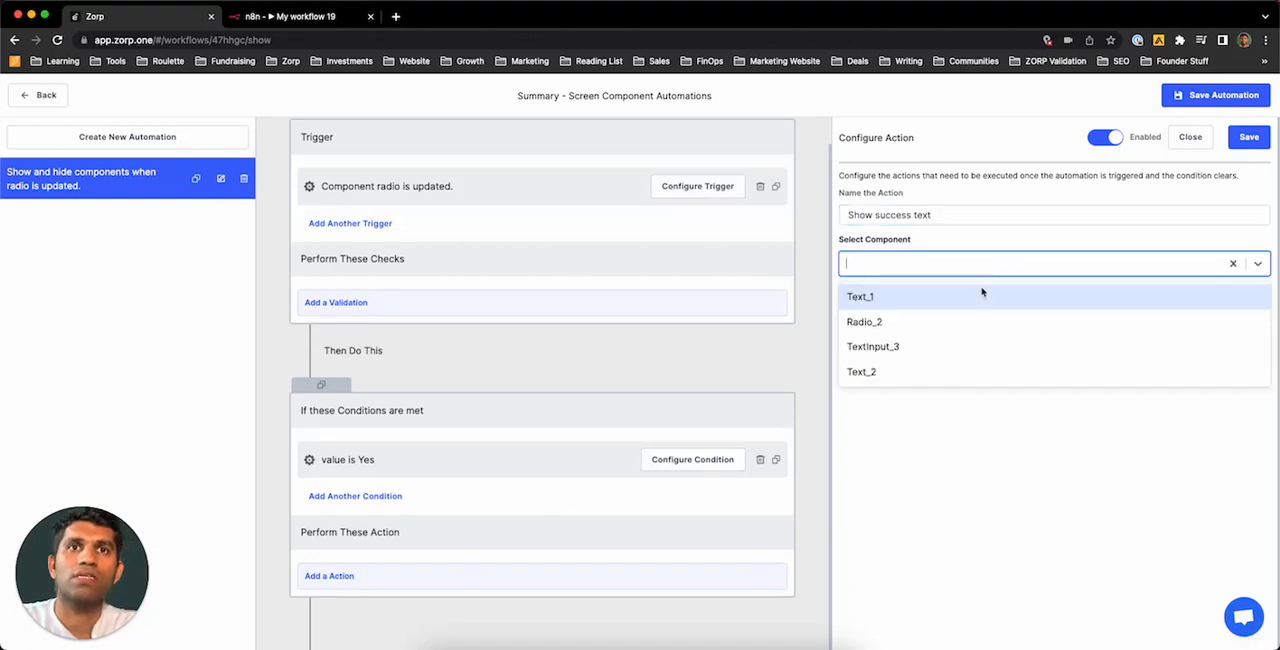
click(918, 376)
click(922, 312)
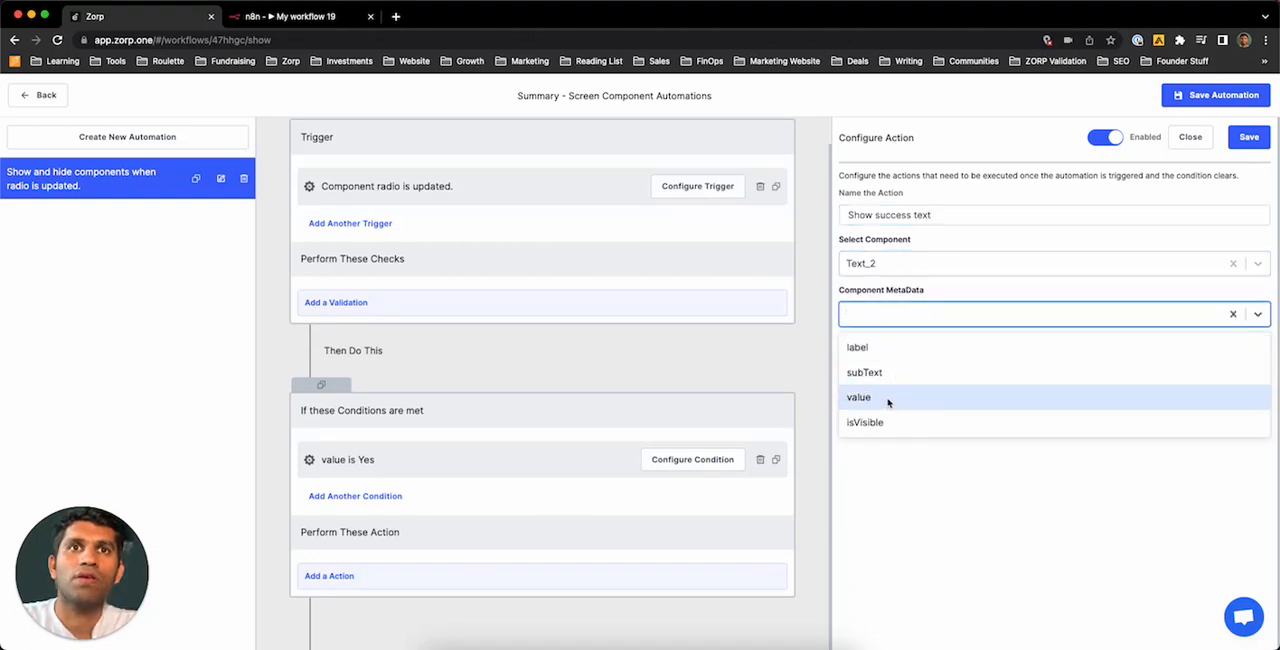
click(891, 418)
click(906, 368)
click(900, 396)
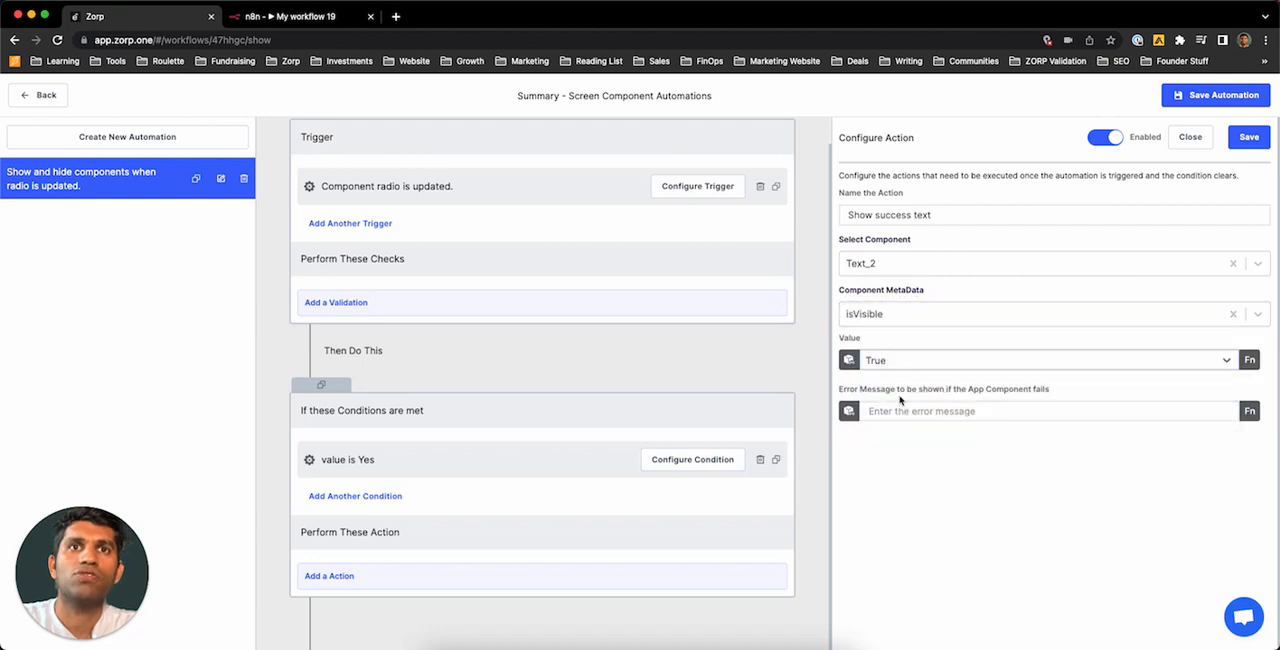
click(1256, 146)
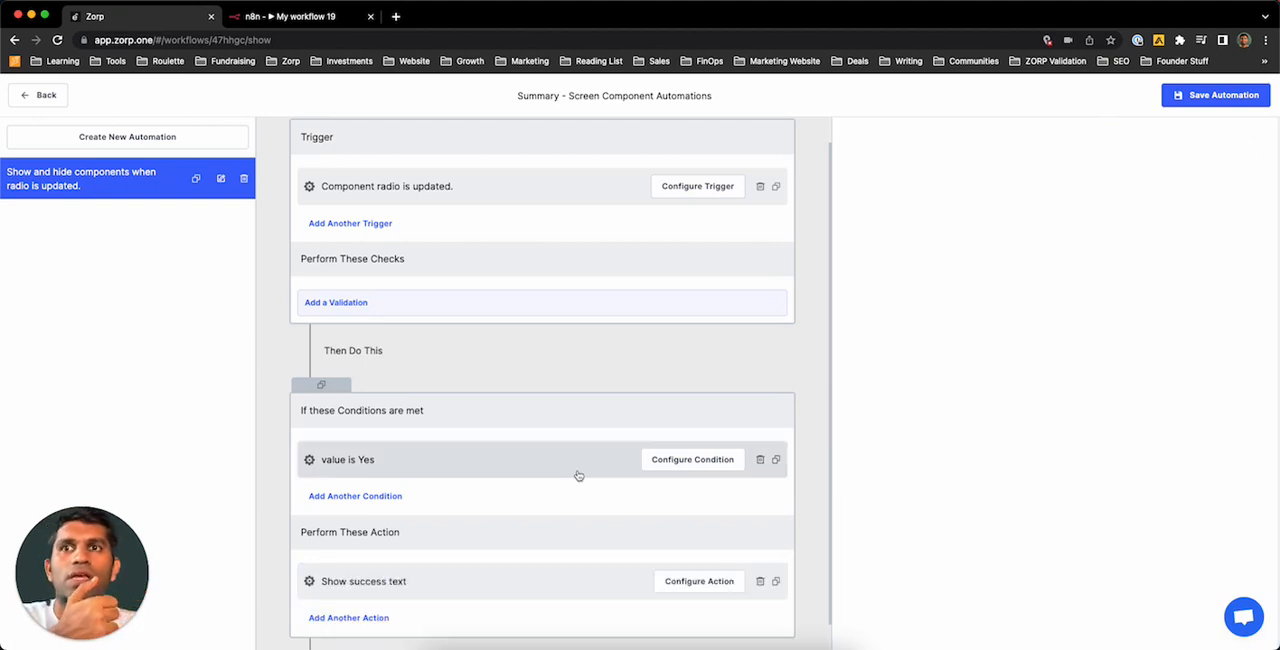
Step: Add another App Component Update action to the same block and name it "Hide no reason"
click(372, 619)
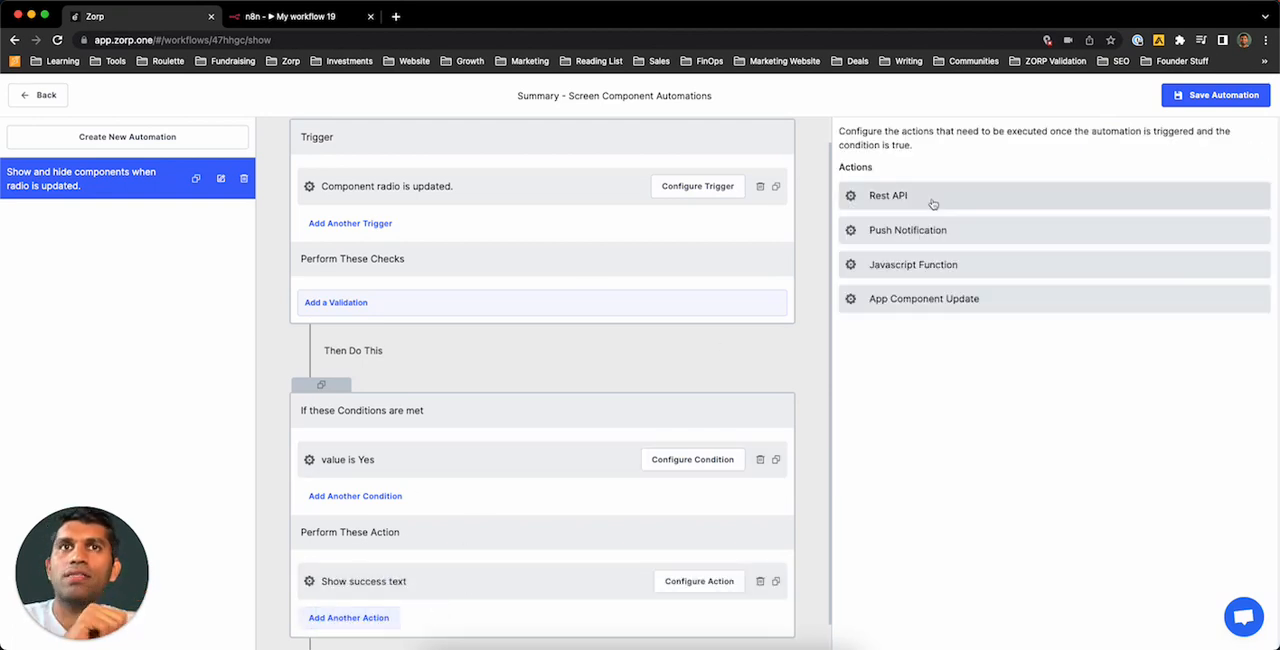
click(933, 300)
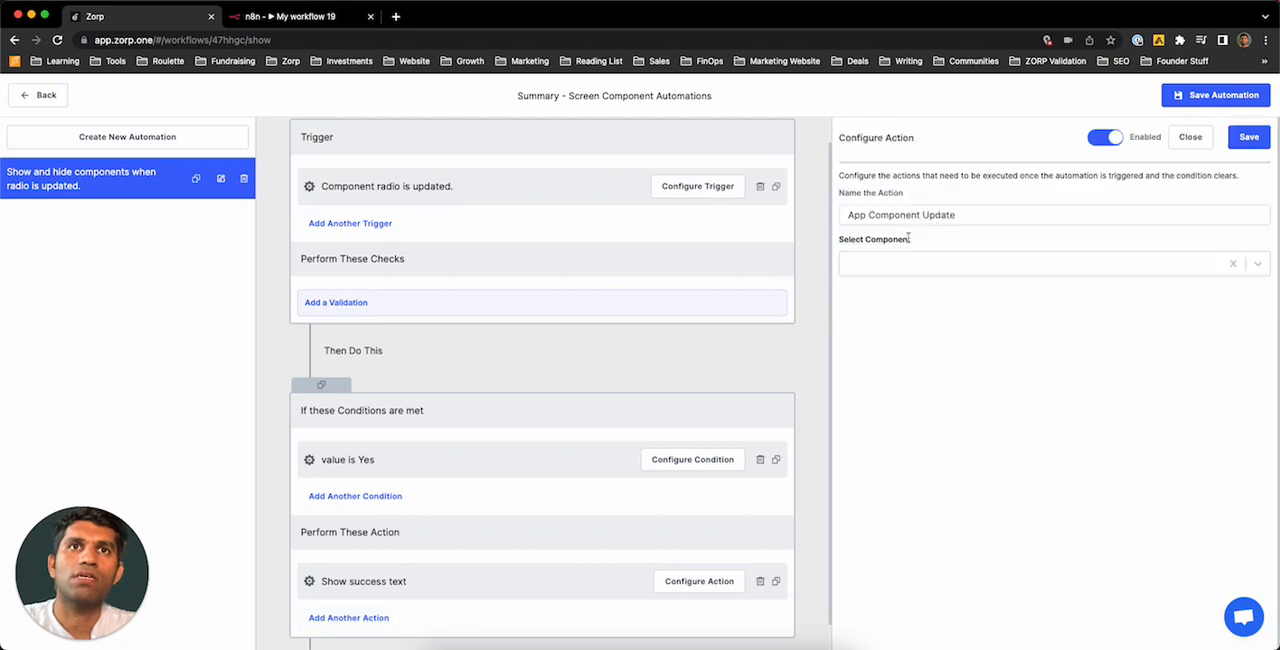
key(super+a)
key(BackSpace)
text(Hid)
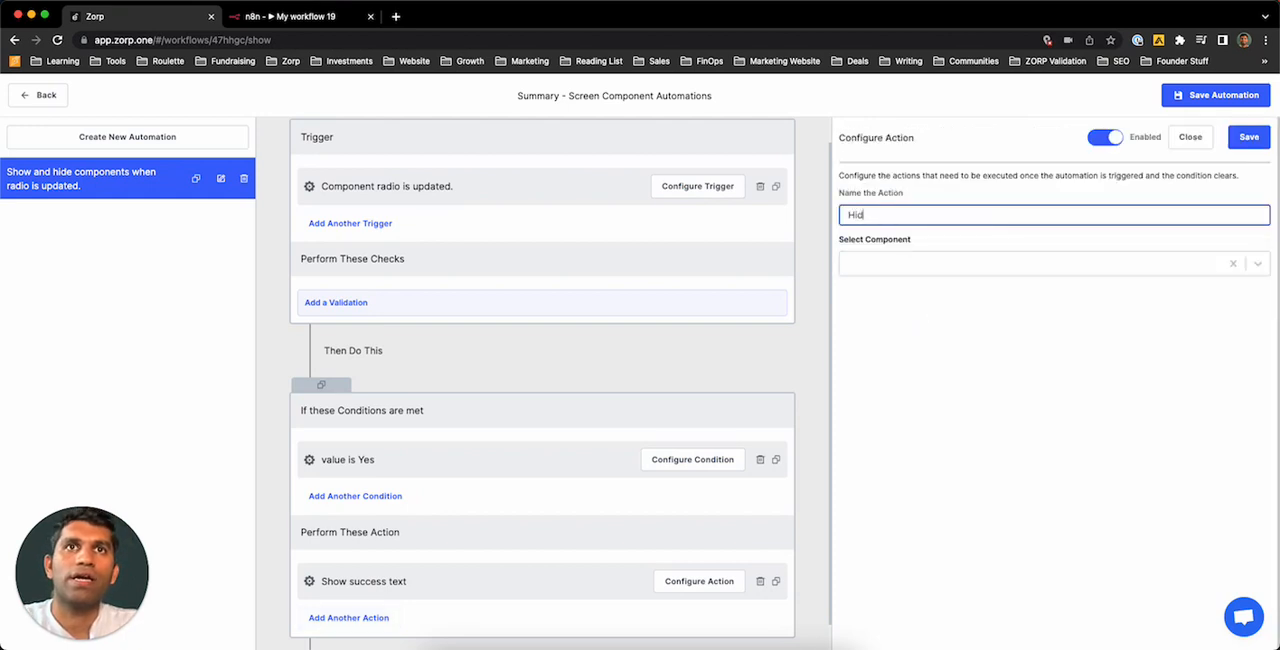
text(e no reason)
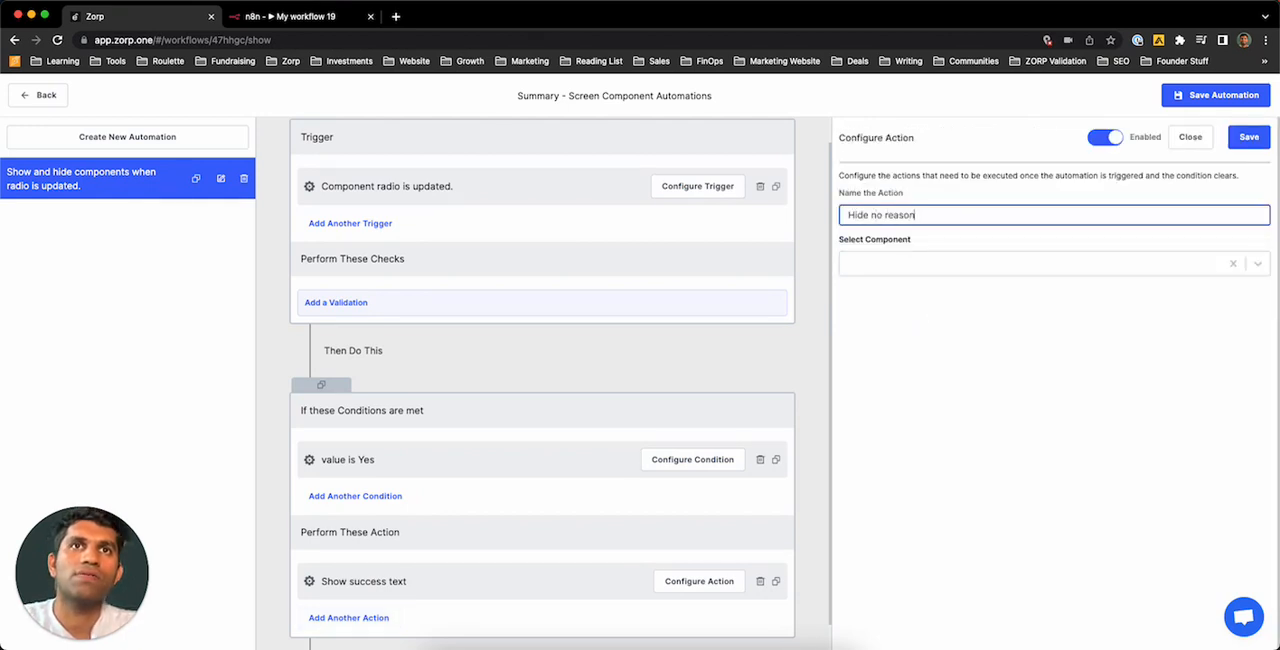
Step: Configure the "Hide no reason" action to set TextInput_3's isVisible to False, and save it
click(946, 262)
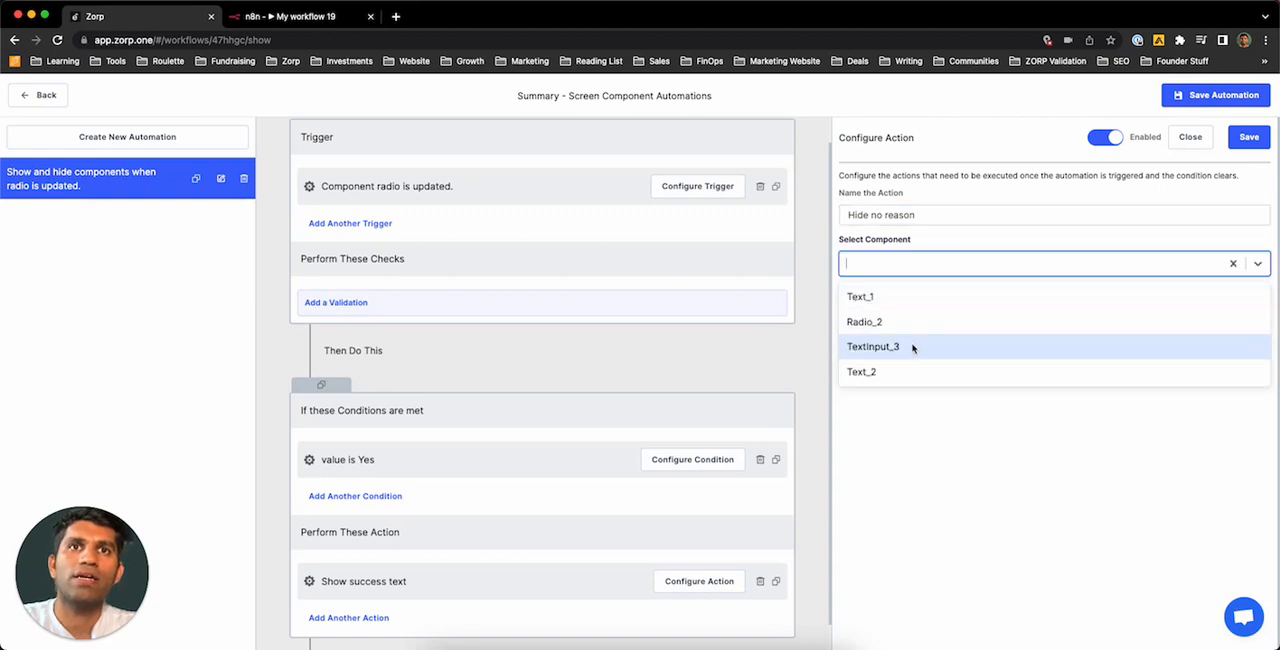
click(912, 347)
click(914, 313)
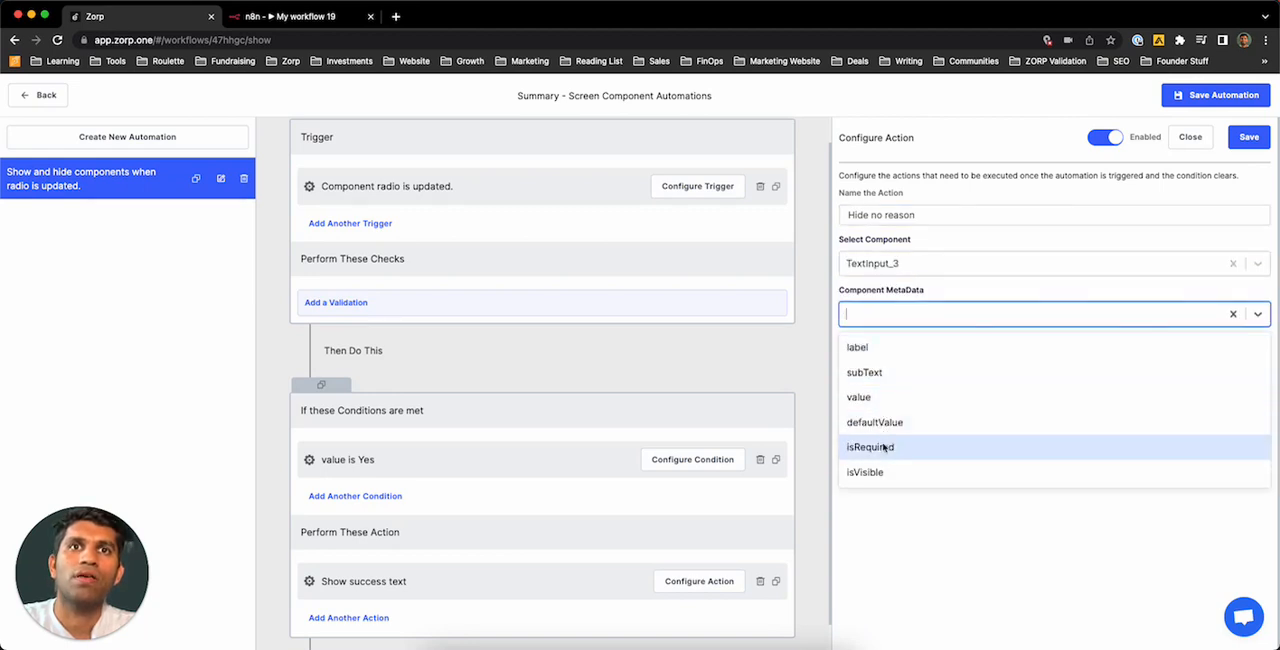
click(925, 471)
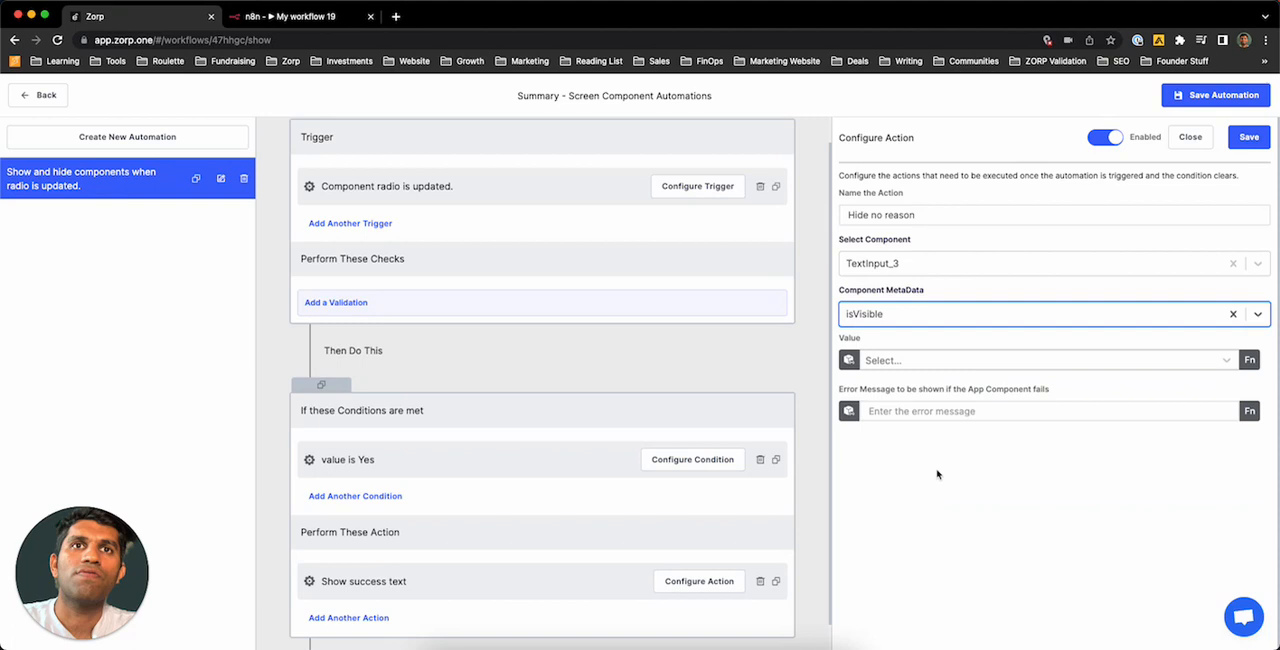
click(926, 361)
click(905, 415)
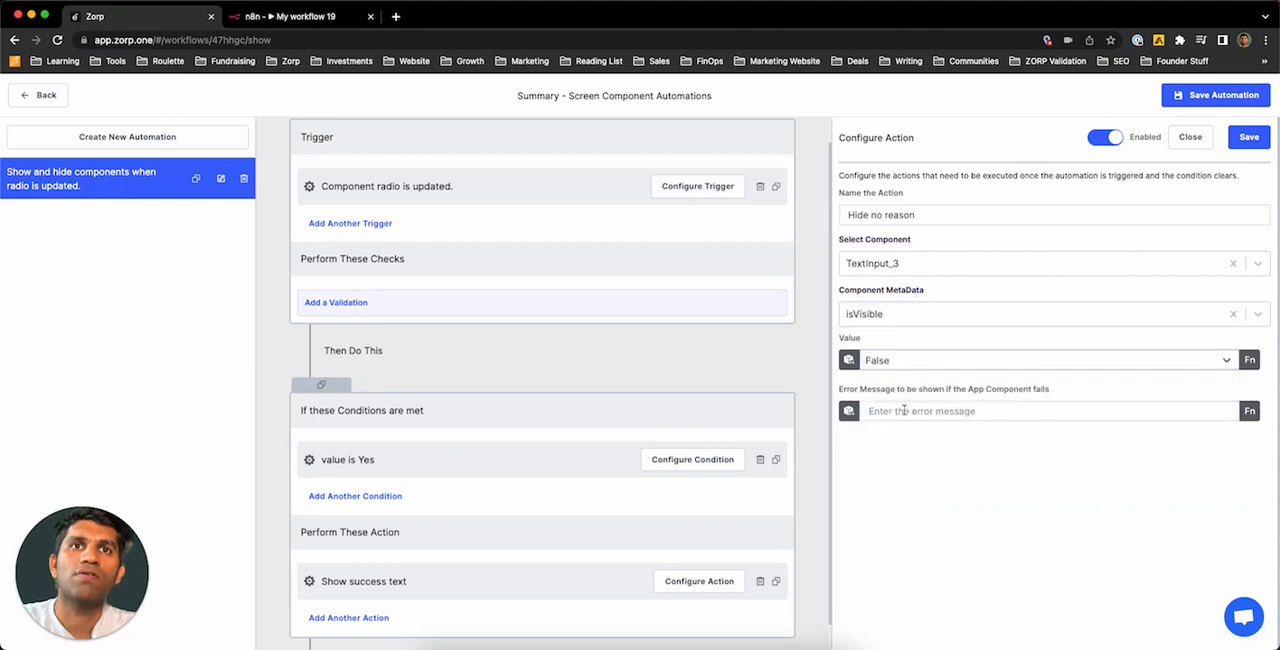
click(1247, 137)
Step: Duplicate the "value is Yes" action block below the original
scroll(535, 455, down, 2)
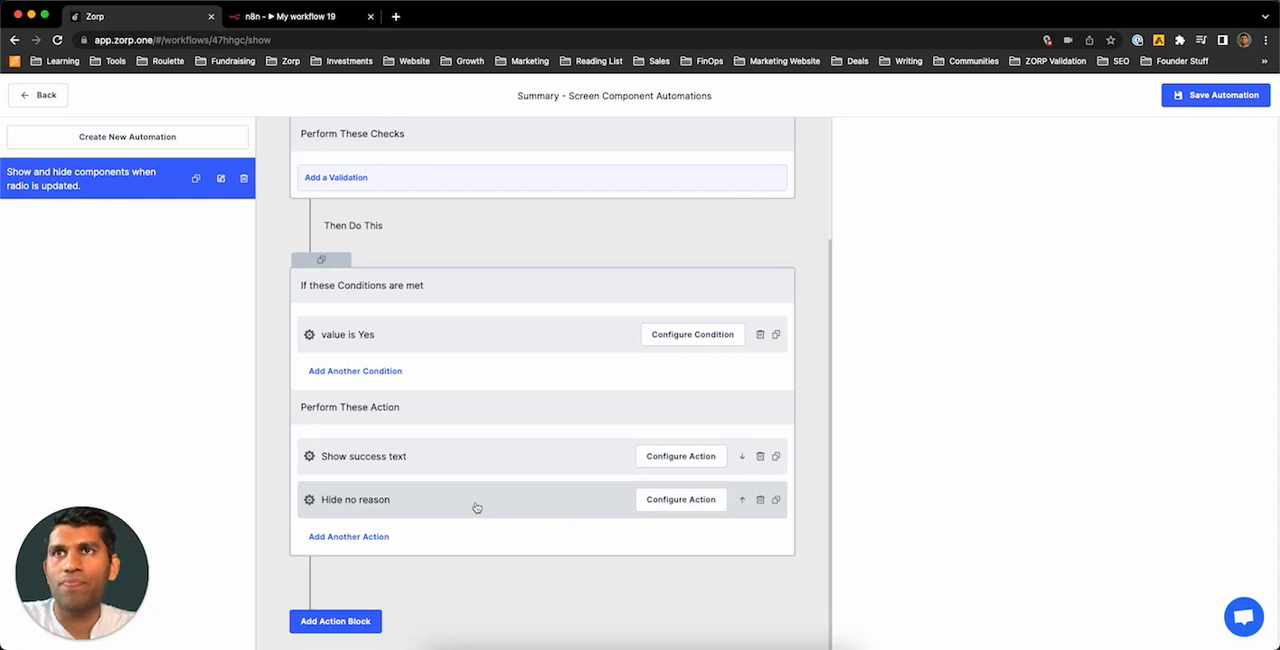
click(324, 261)
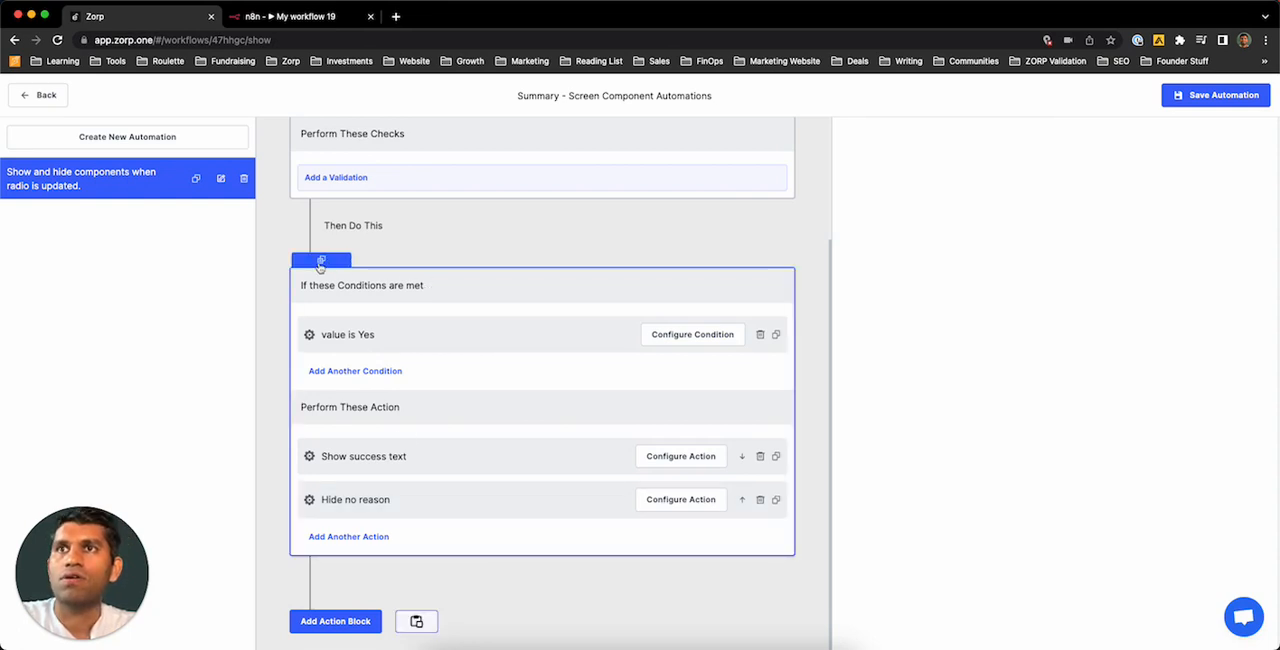
scroll(434, 588, down, 5)
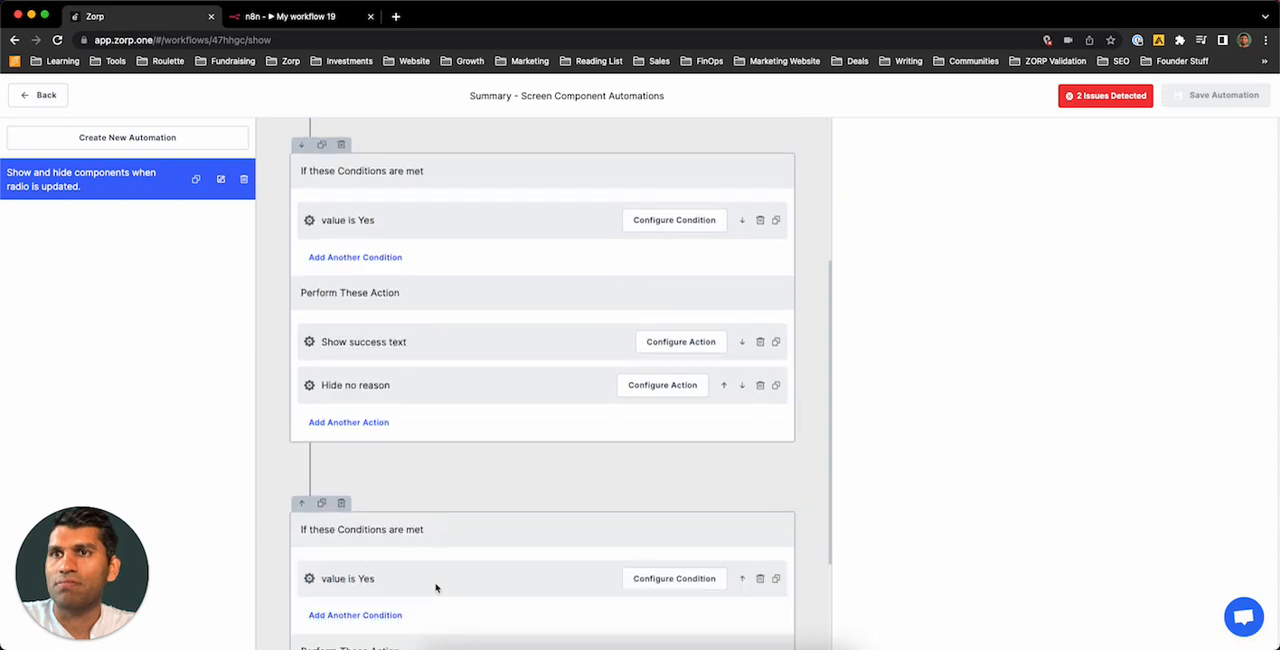
Step: Rename the condition in the duplicated block as "value is No"
click(446, 354)
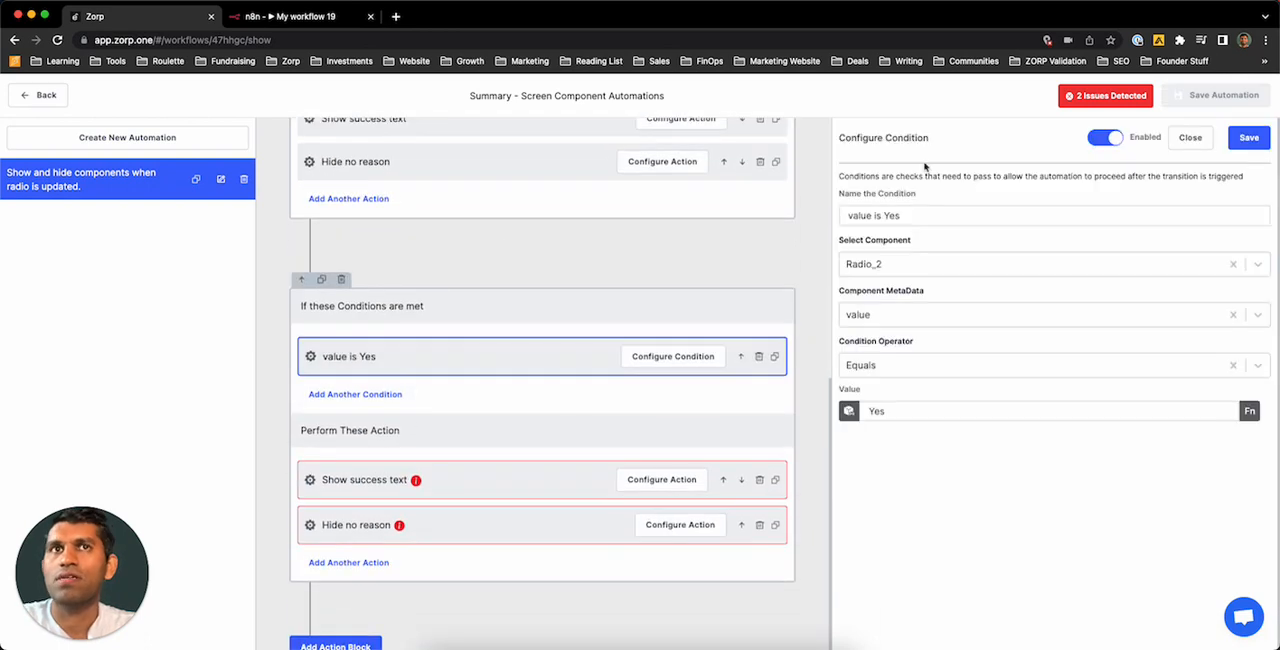
click(910, 215)
key(BackSpace)
key(BackSpace)
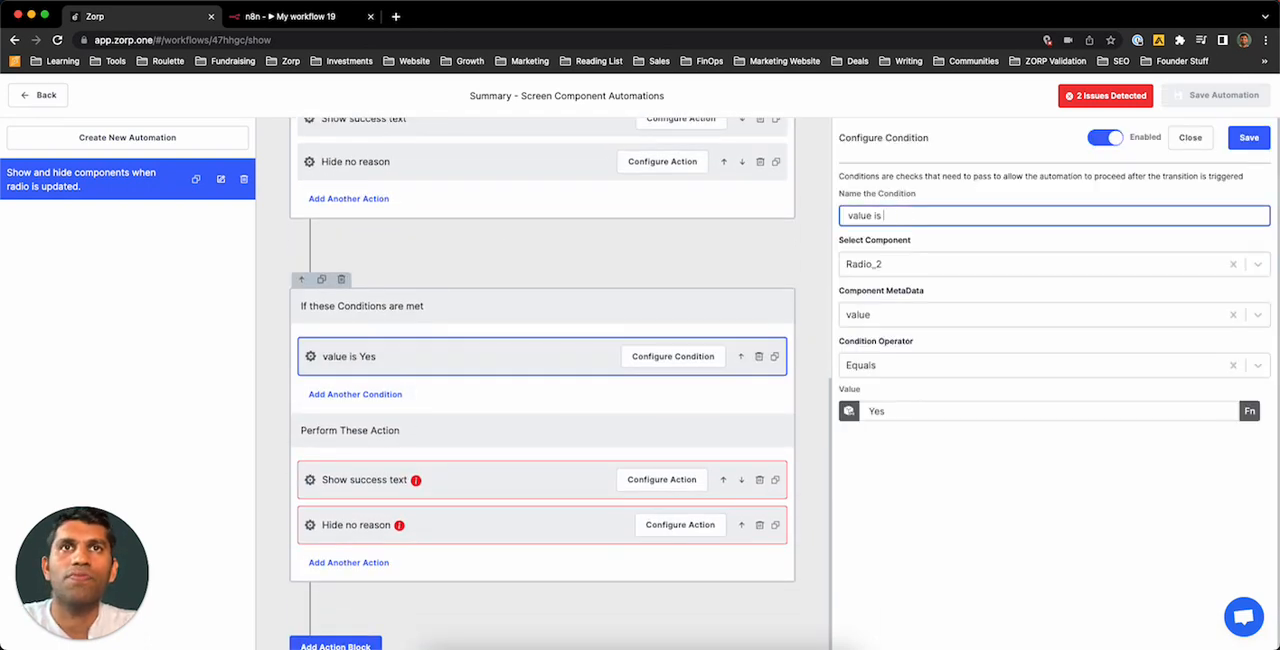
text(No)
Step: Set the duplicated condition's comparison value to No and save the condition
click(891, 406)
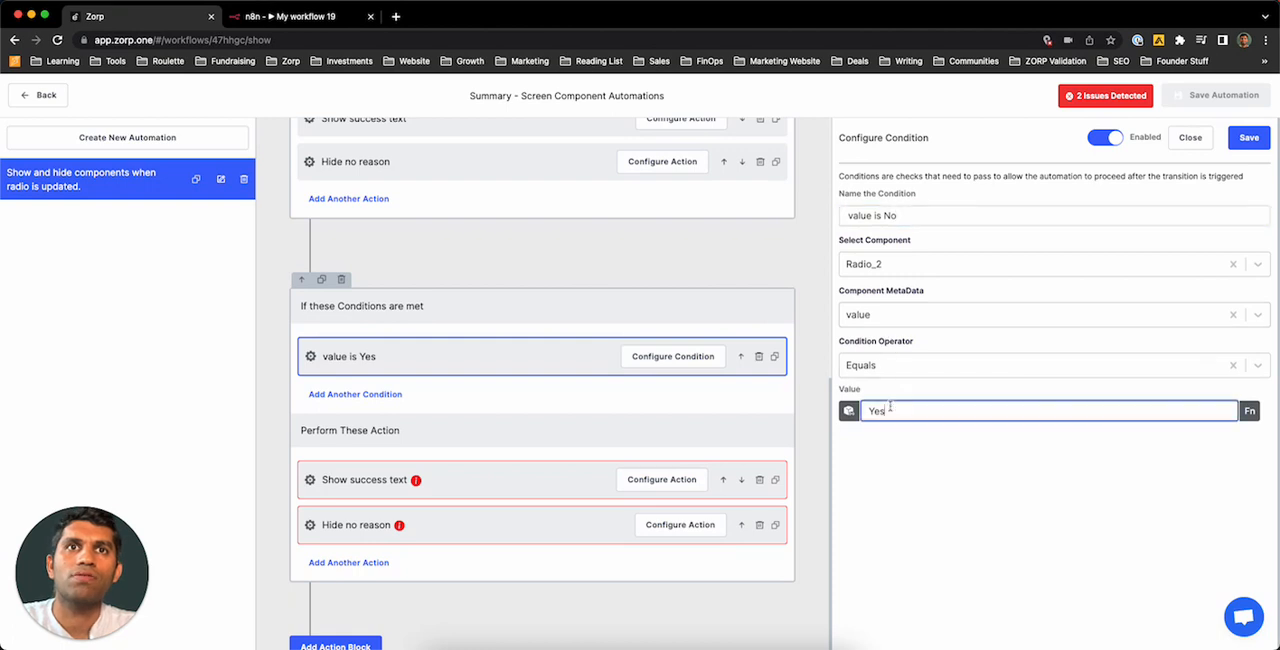
key(BackSpace)
key(BackSpace)
key(BackSpace)
text(p)
key(BackSpace)
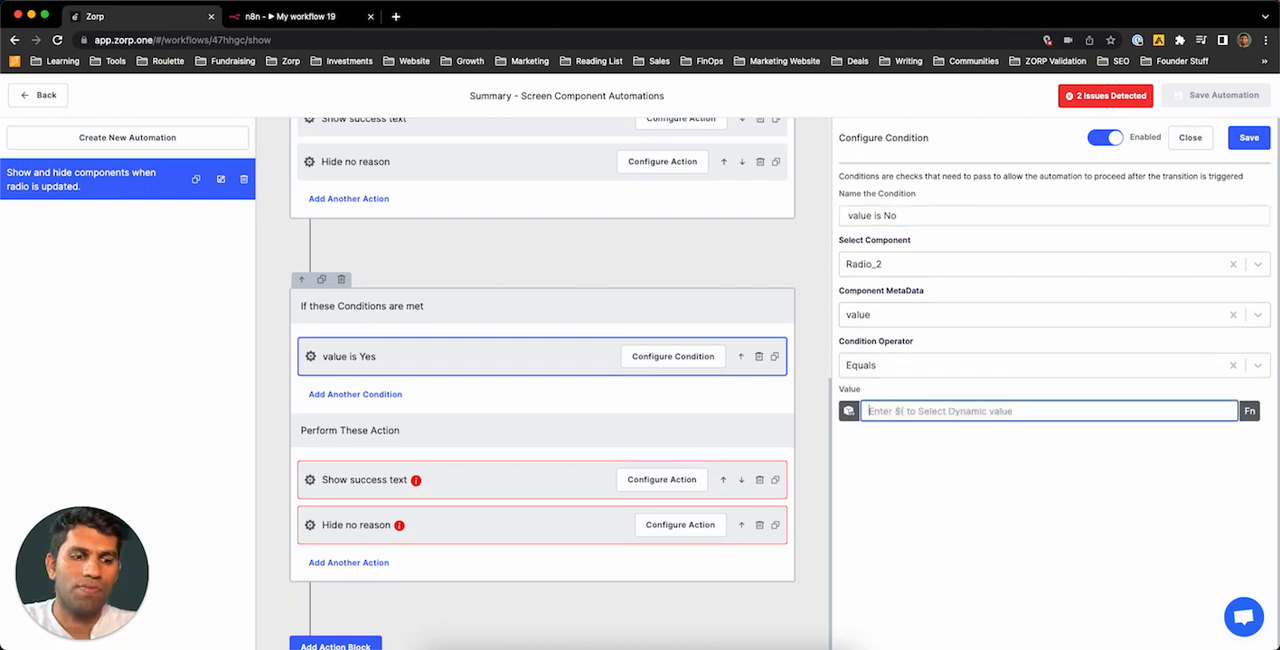
text(No)
click(1249, 137)
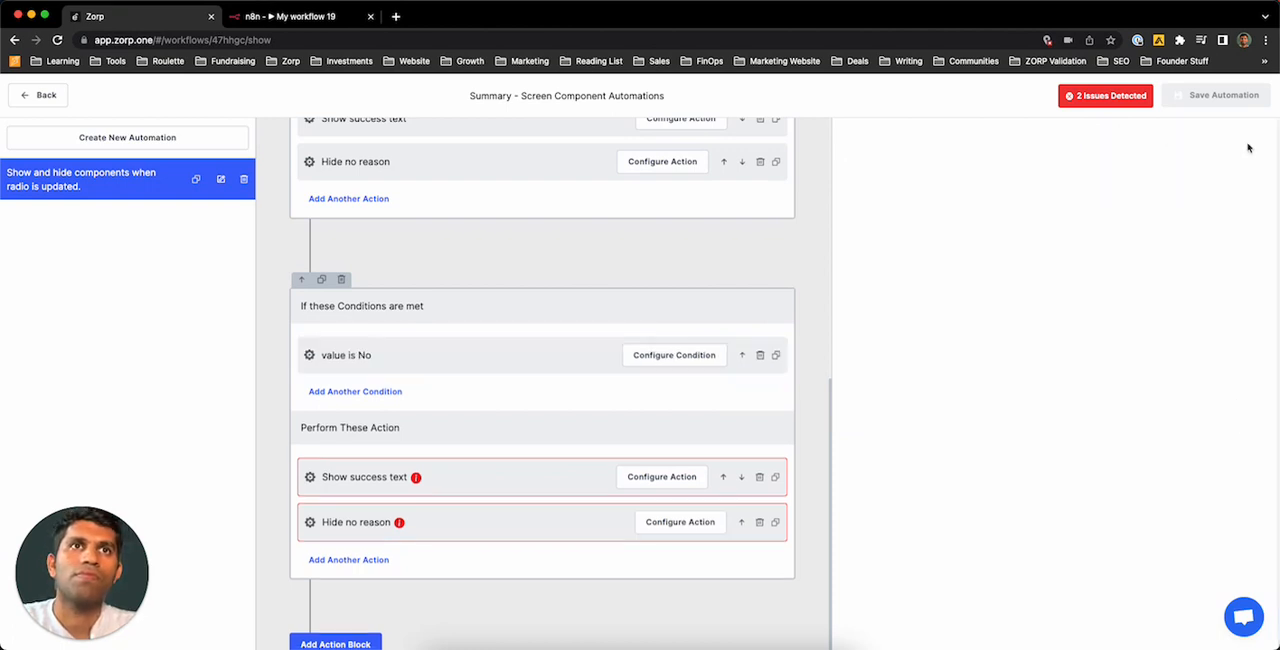
Step: In the "value is No" block, set the Text_2 action's isVisible value to False, rename it "Hide success text", and save it
click(443, 486)
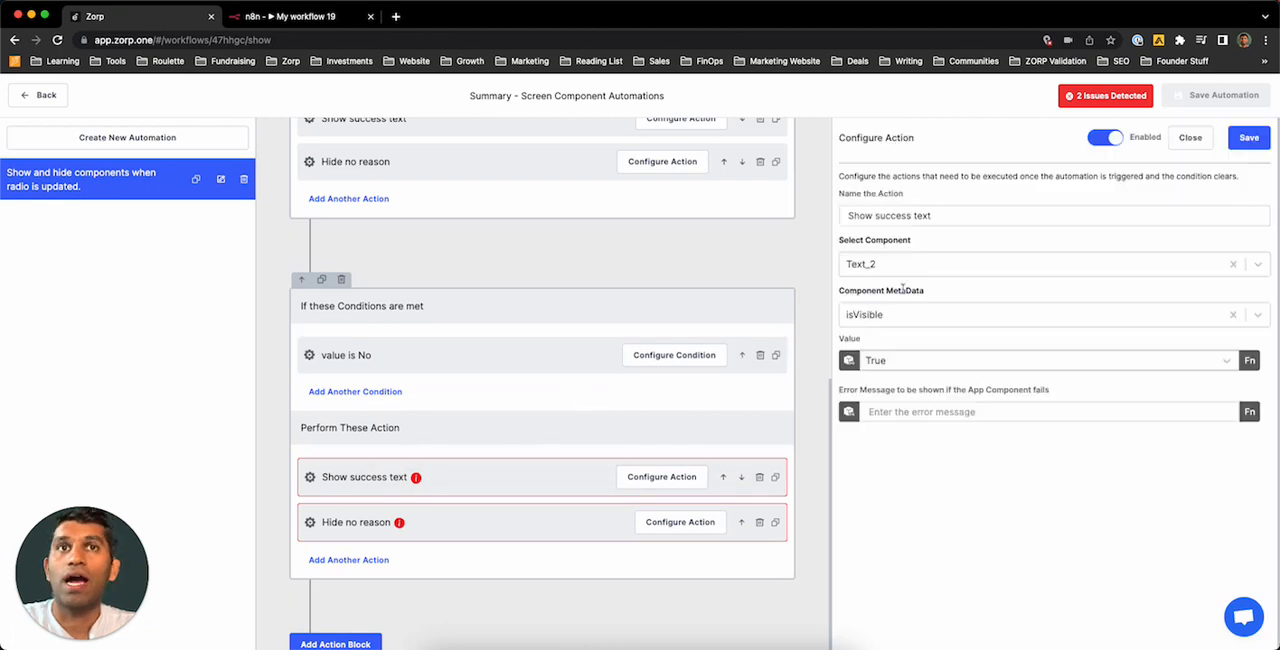
click(881, 362)
click(878, 415)
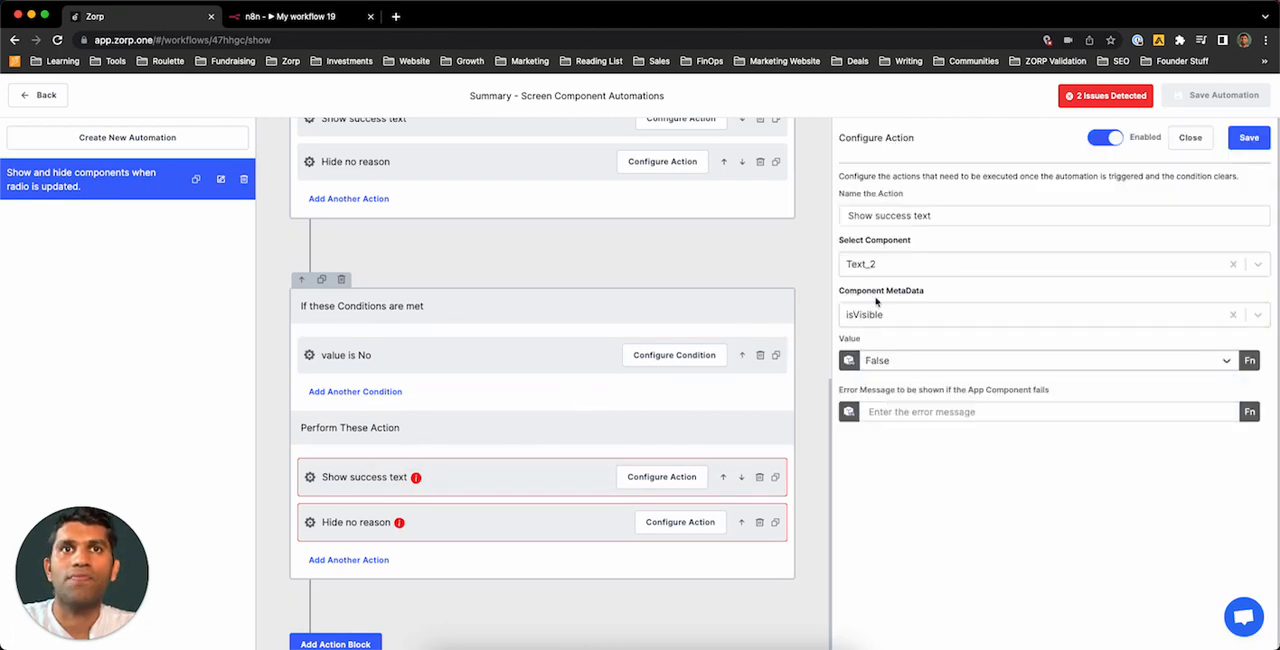
double_click(861, 215)
text(Hide)
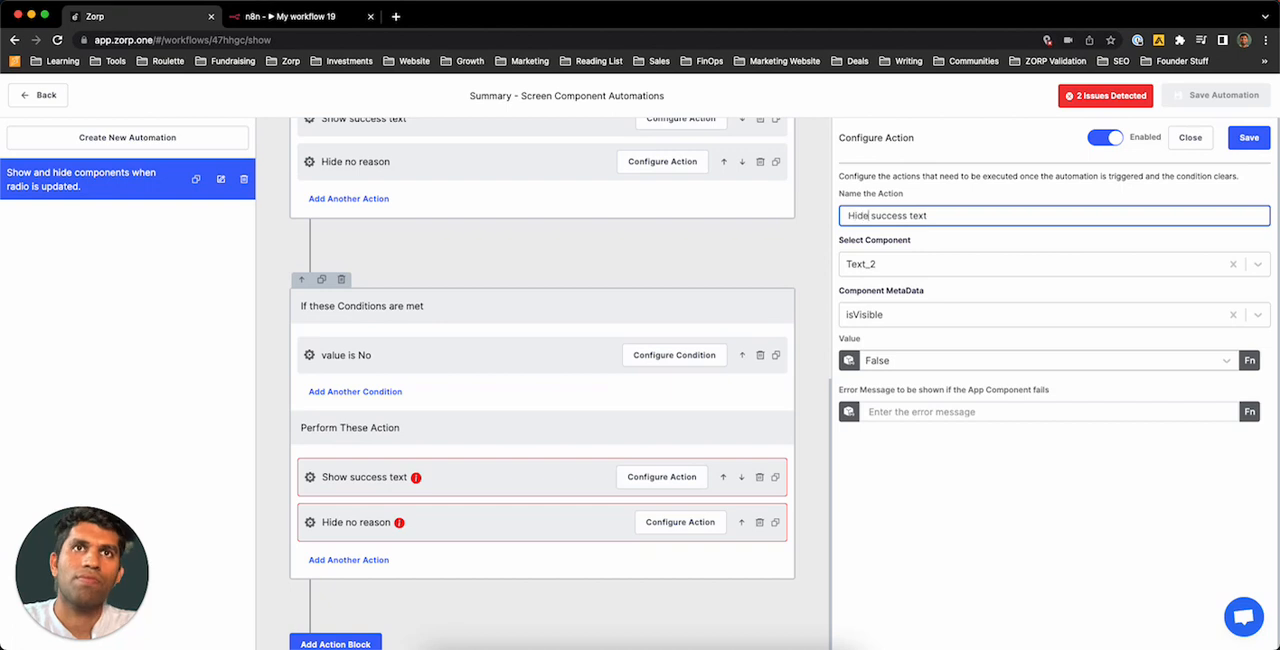
click(1249, 137)
Step: Rename the duplicated TextInput_3 action as "Show no reason", set its isVisible value to True, and save both the action and the automation
click(443, 530)
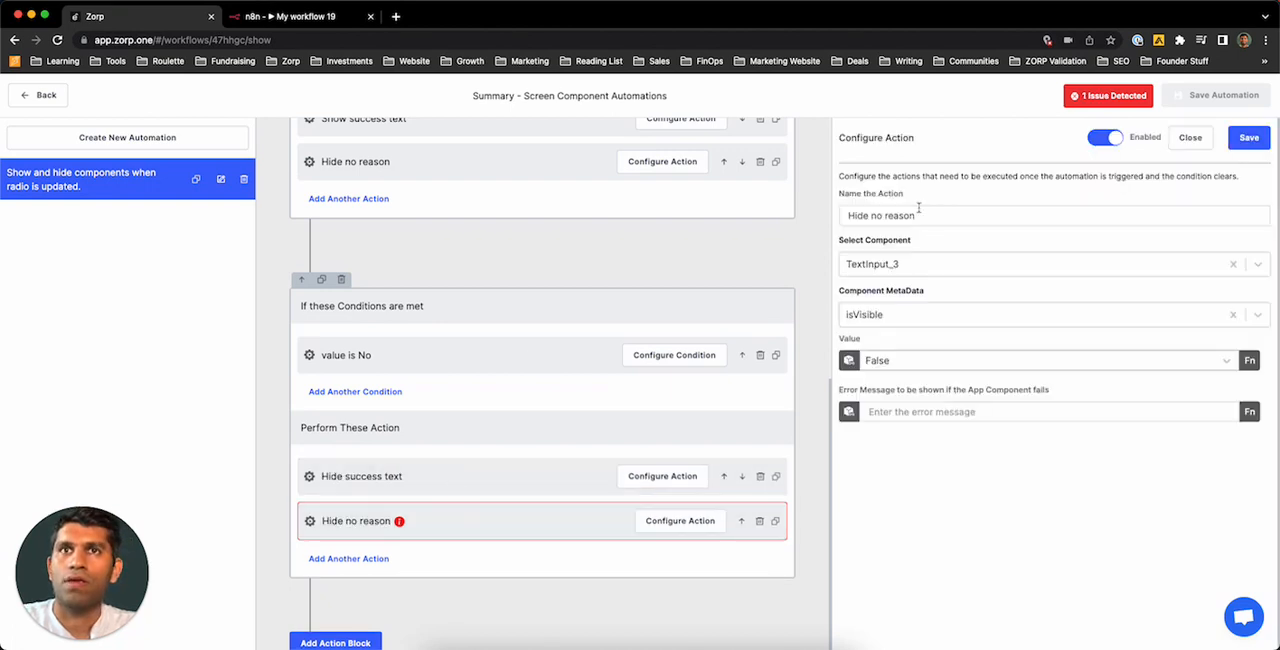
double_click(856, 215)
text(Show)
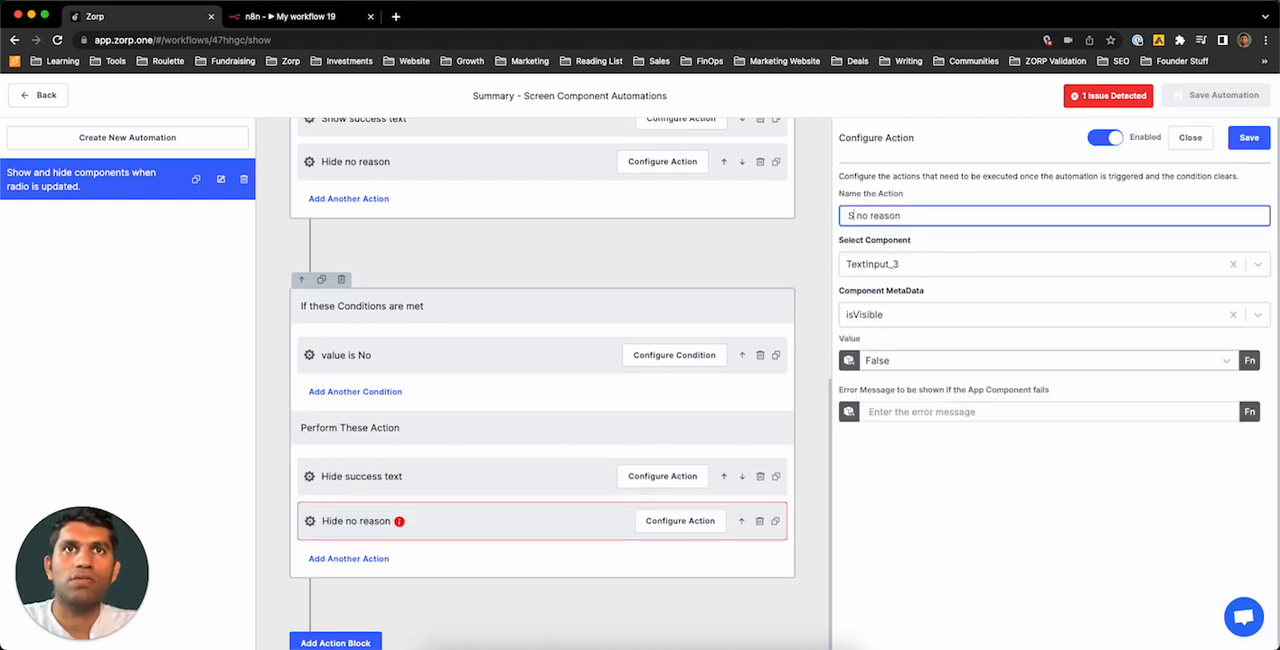
click(889, 362)
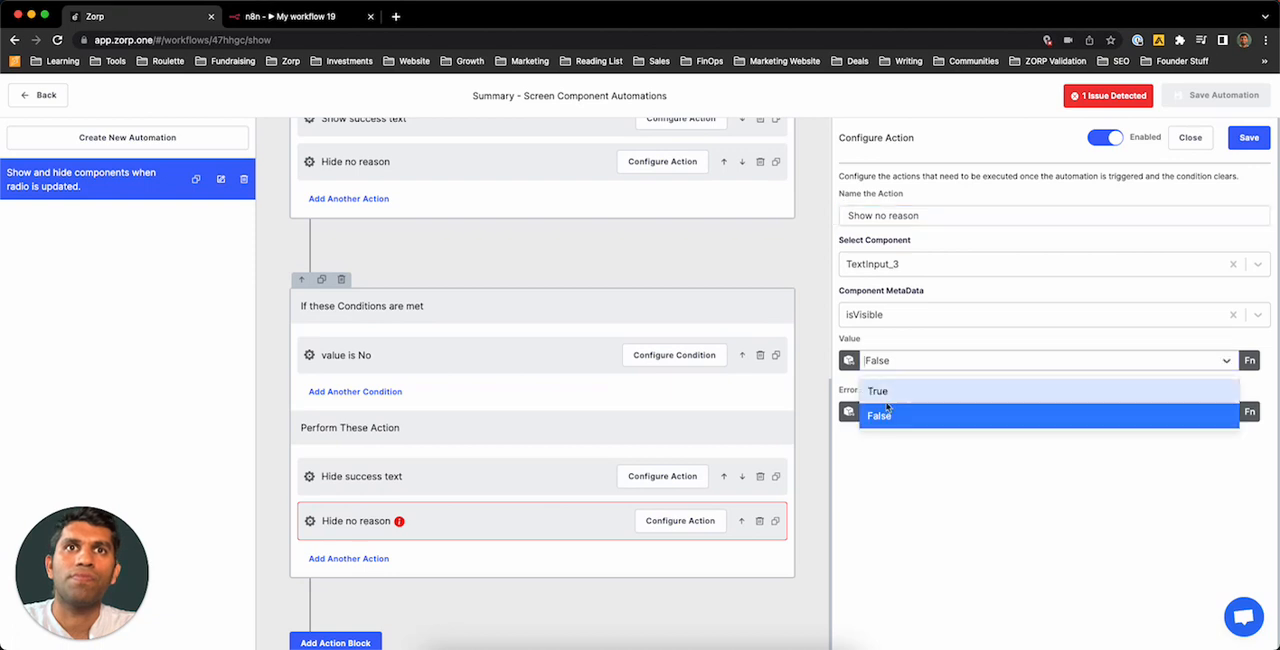
click(890, 387)
click(1236, 145)
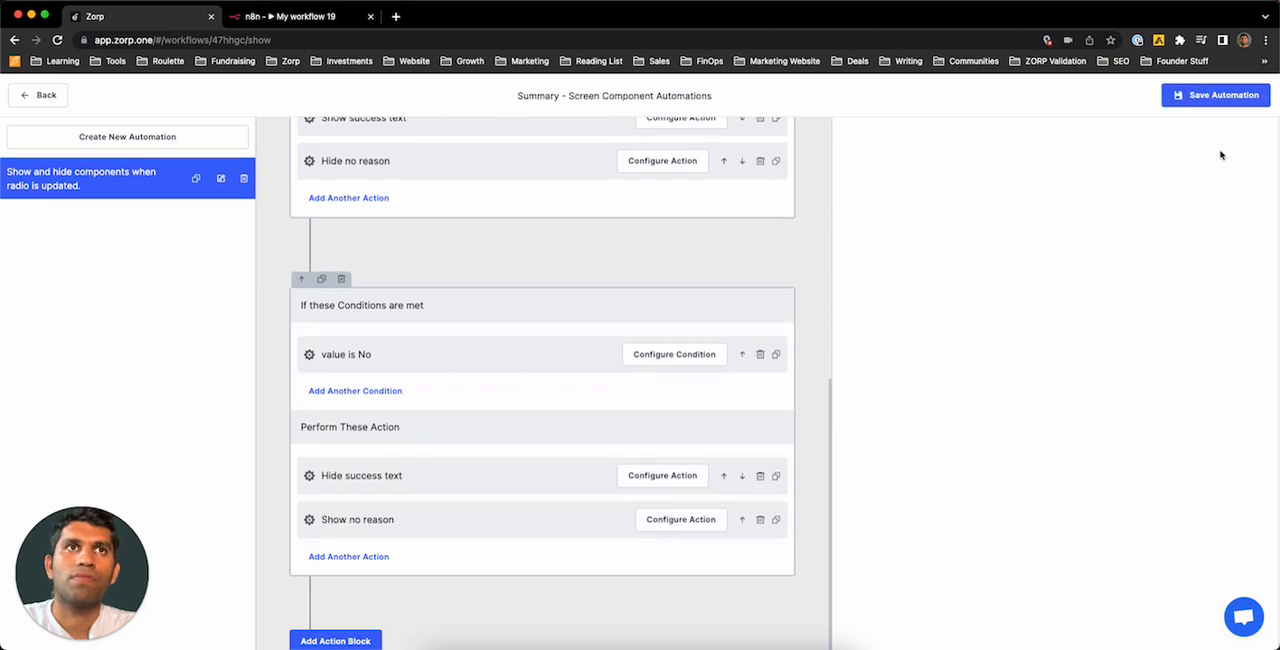
click(1209, 98)
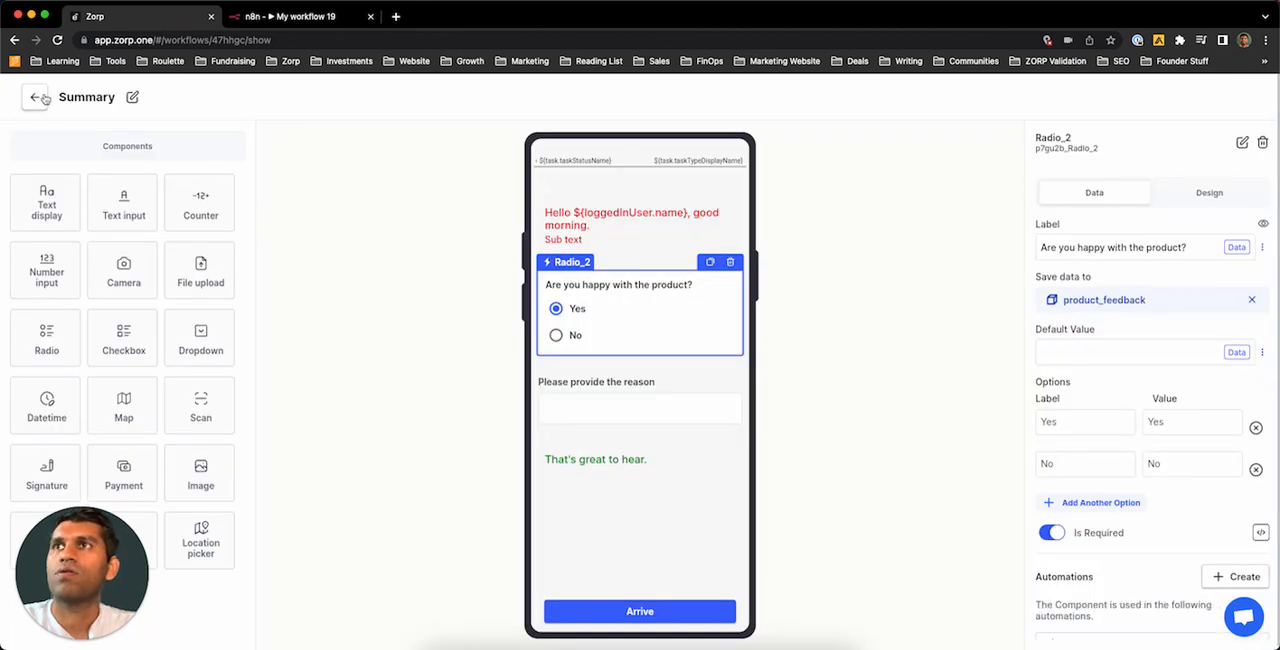
Step: Return to the workflow canvas, preview the workflow, and create a Base Workflow task in it
click(37, 97)
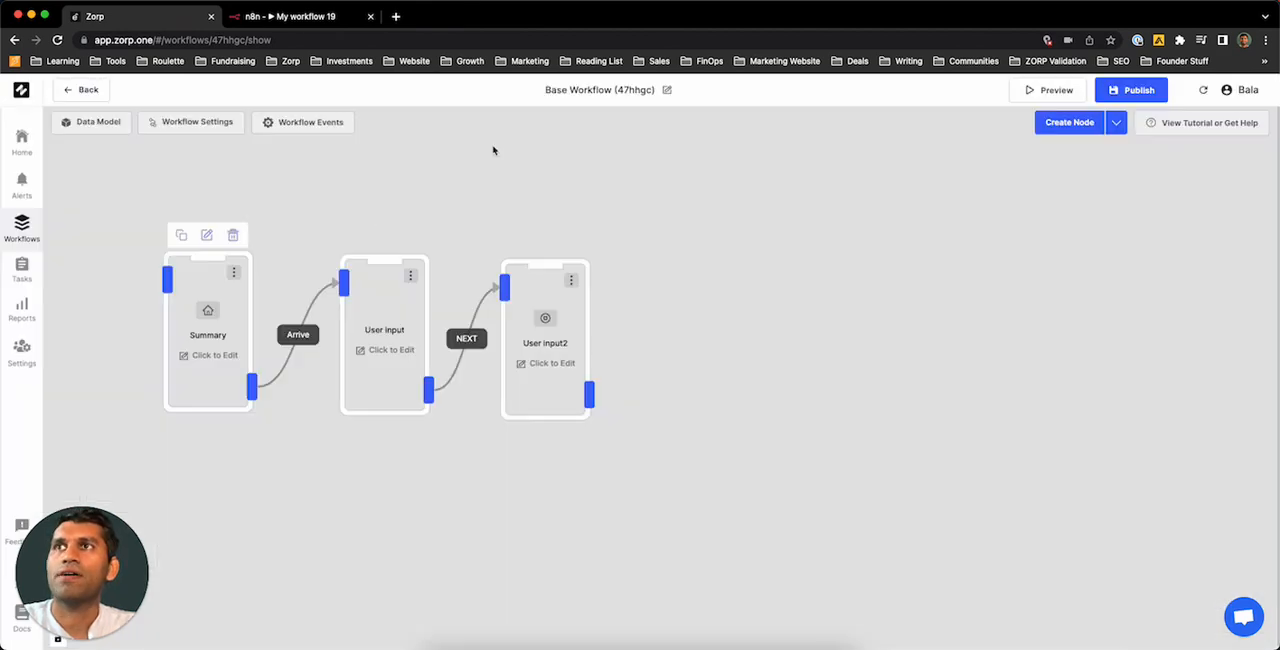
click(1046, 91)
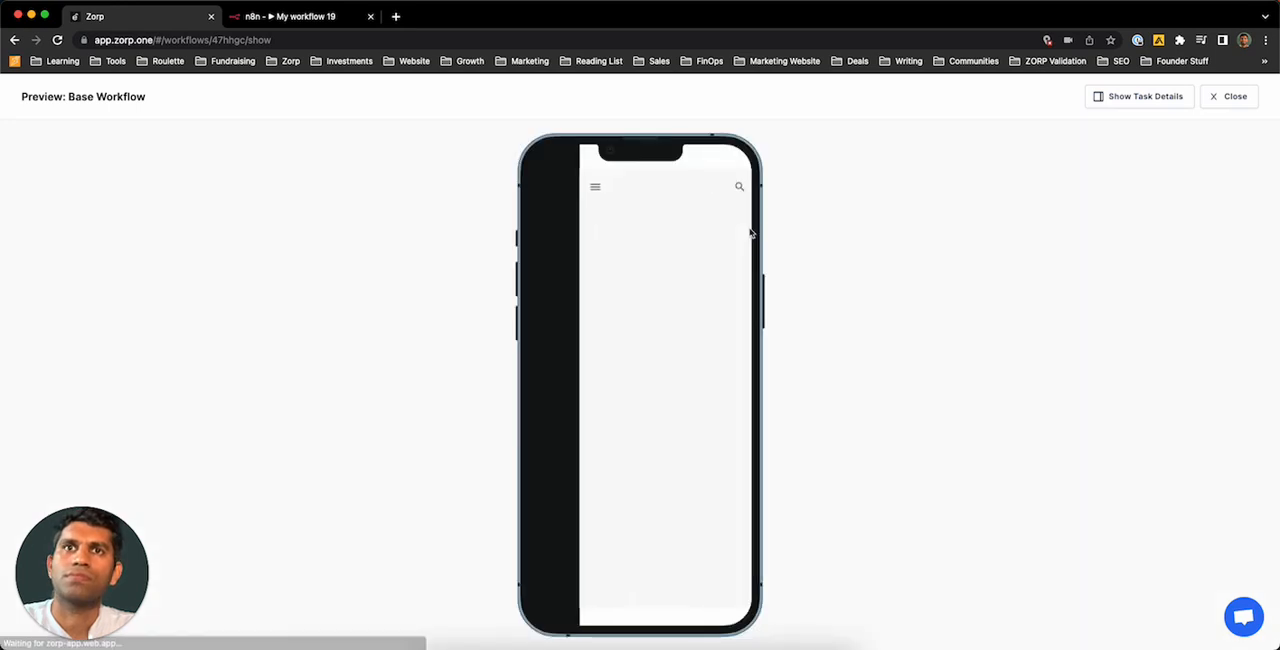
click(704, 190)
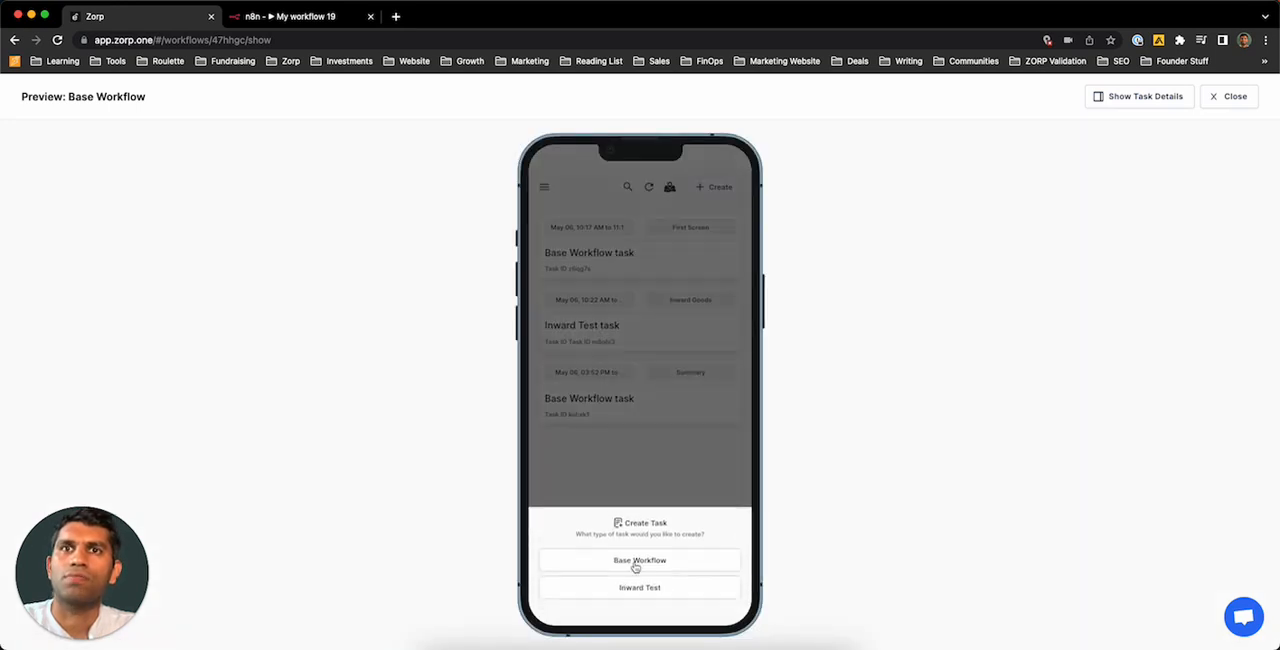
click(636, 562)
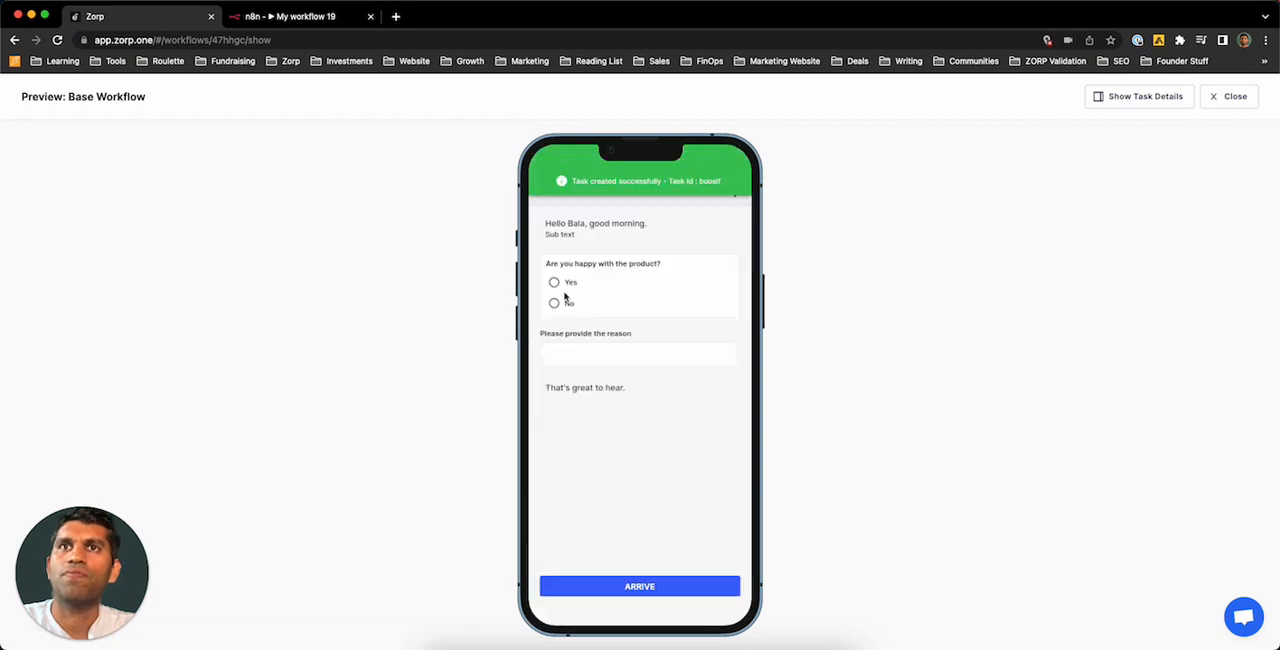
Step: Test the product question in the preview with Yes and No, check the reason field, and close the preview
click(556, 283)
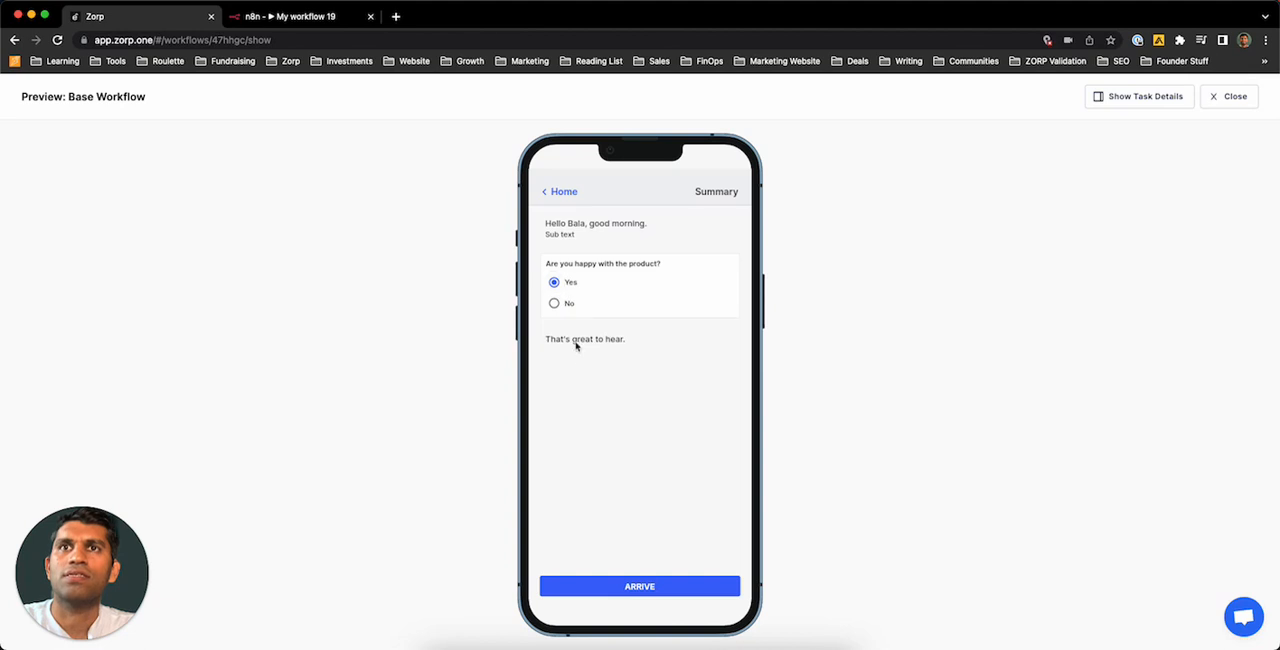
click(555, 303)
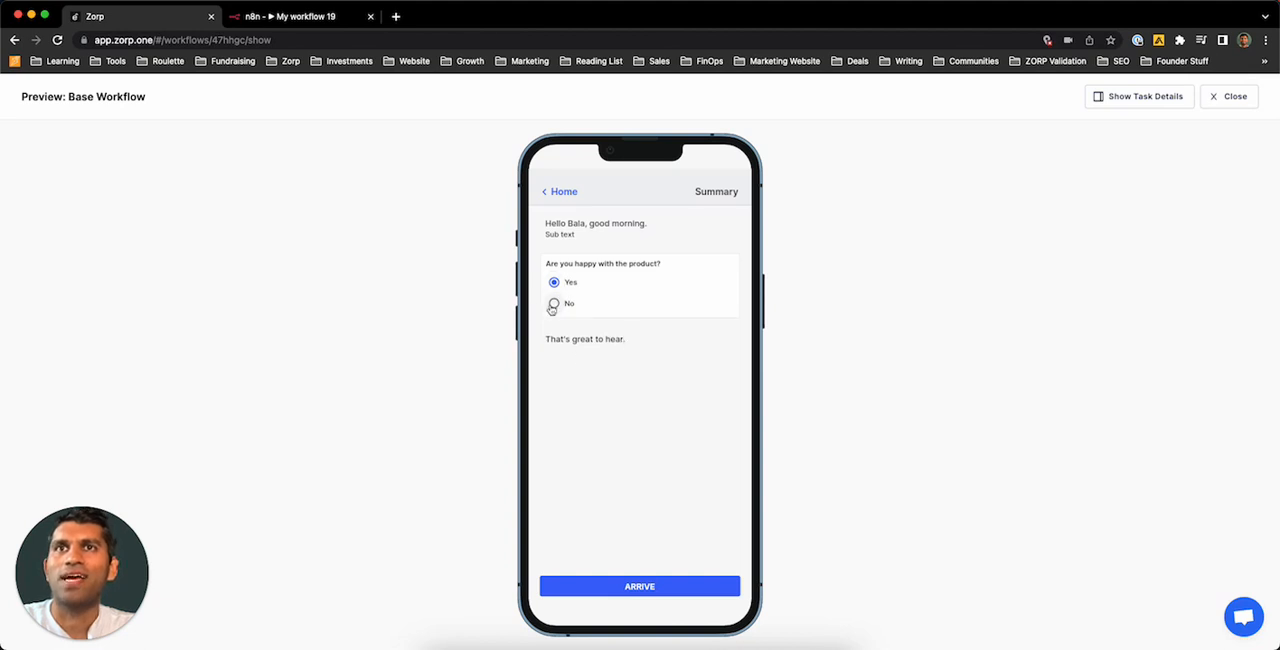
click(605, 354)
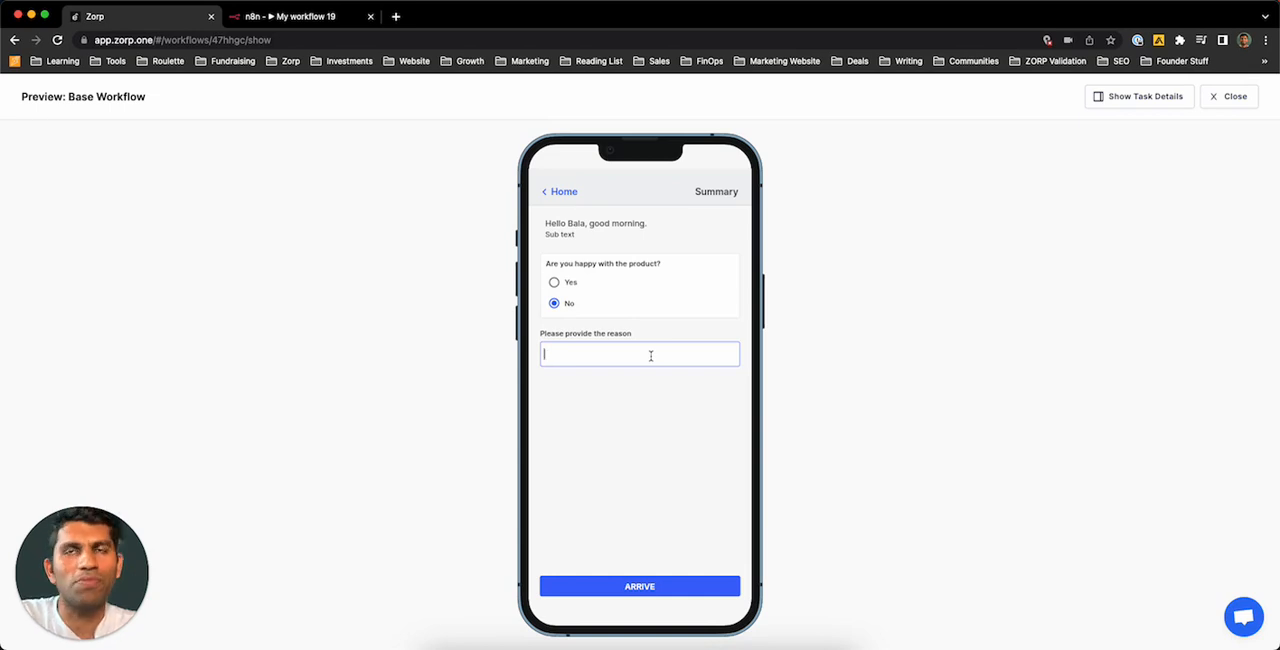
click(1229, 96)
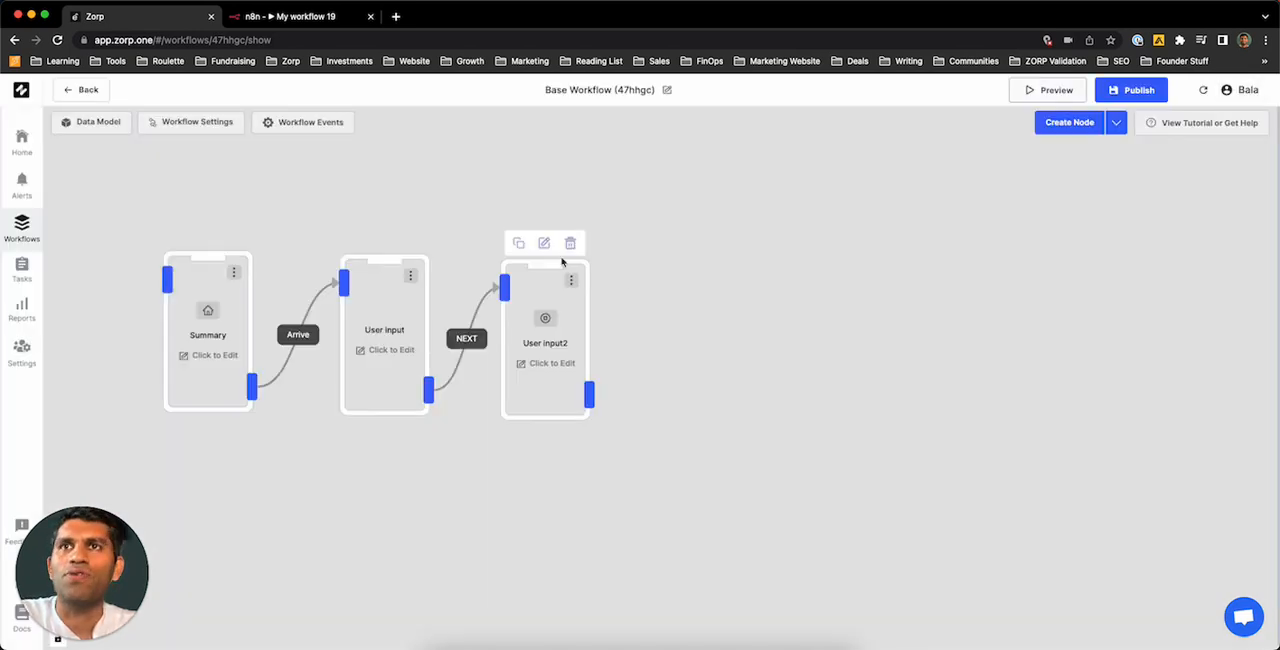